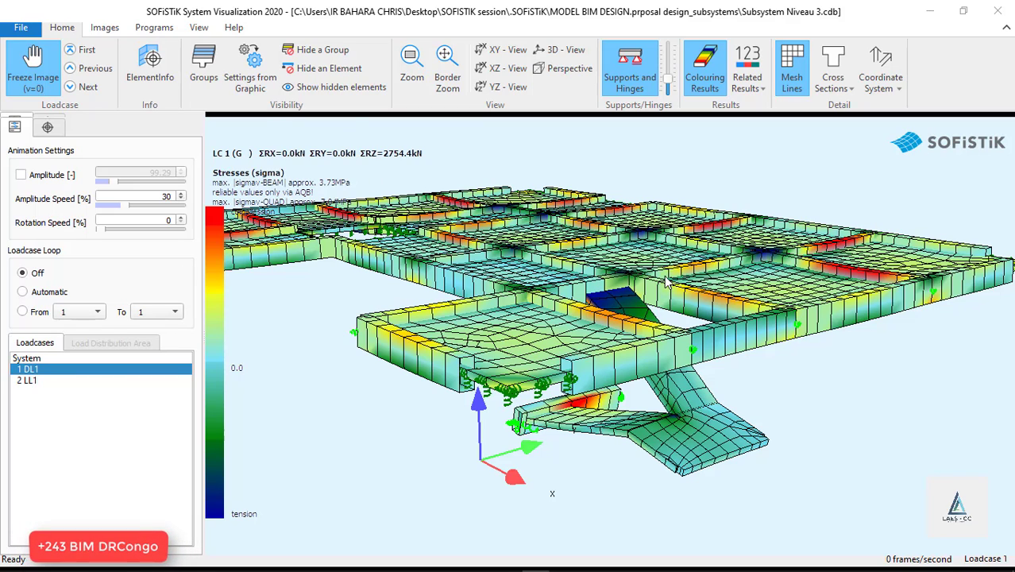
Close the stress visualization and examine the staircase area in the 3D view of Subsystem Niveau 3.
left_click(998, 11)
scroll(638, 360, "up", 4)
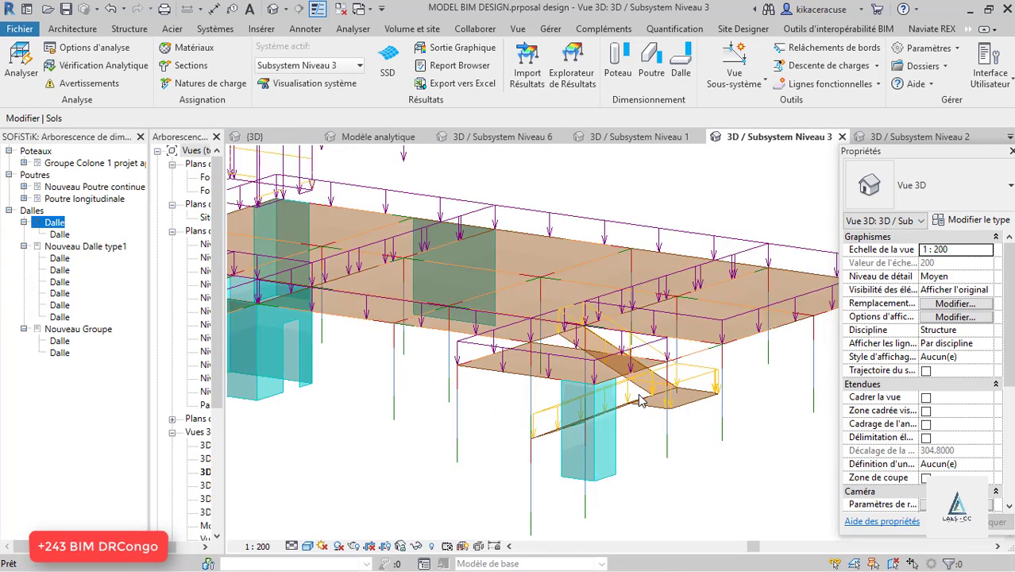
scroll(627, 334, "down", 5)
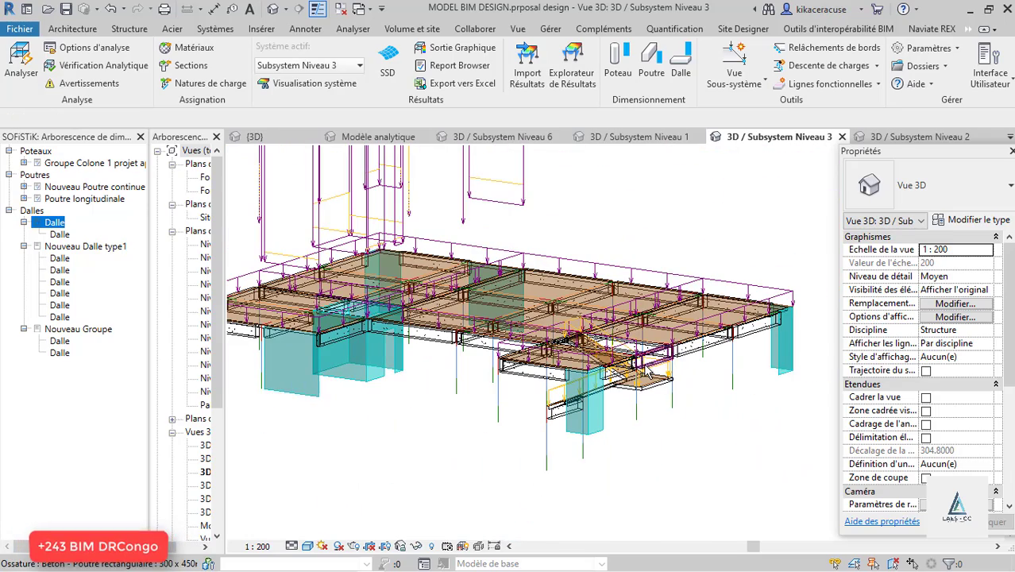
left_click(612, 461)
scroll(612, 461, "up", 5)
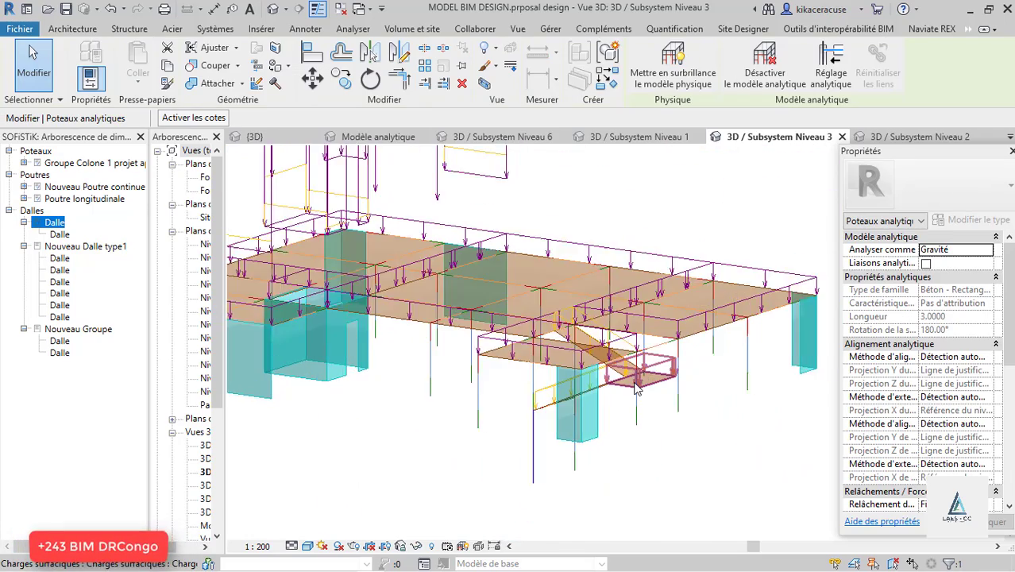
Start a SOFiSTiK slab design for the staircase, selecting its two flights and the landing slab.
left_click(977, 29)
left_click(921, 148)
scroll(693, 276, "down", 2)
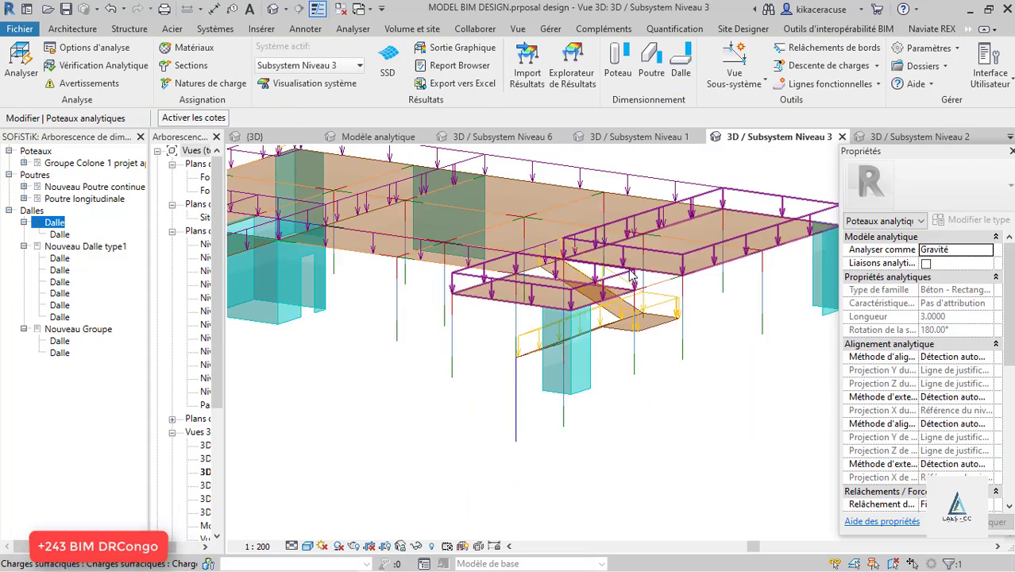
scroll(635, 334, "up", 2)
mouse_move(610, 377)
left_mouse_down()
mouse_move(625, 340)
mouse_move(599, 358)
mouse_move(528, 342)
mouse_move(532, 399)
left_mouse_up()
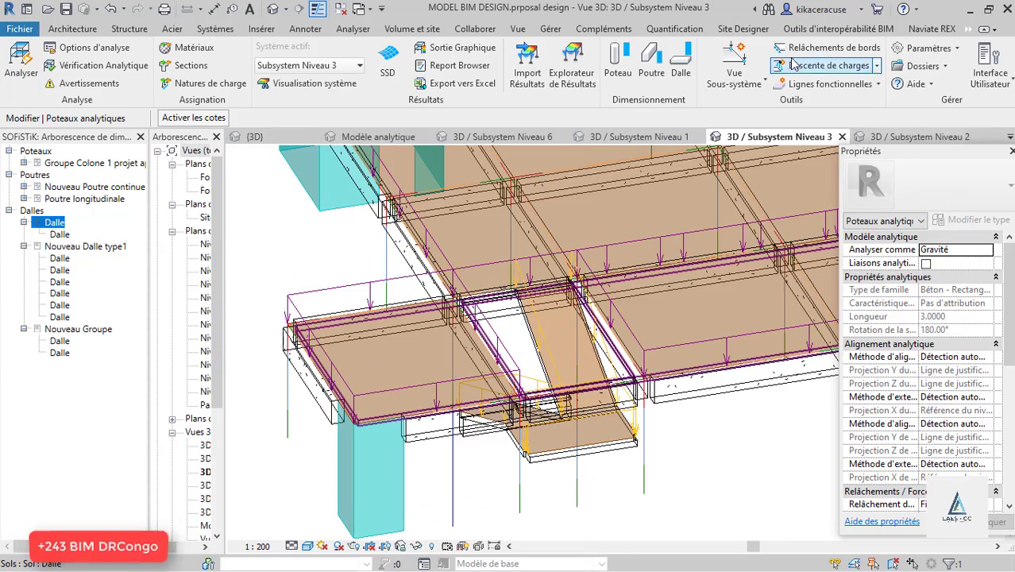
left_click(680, 63)
scroll(553, 431, "up", 5)
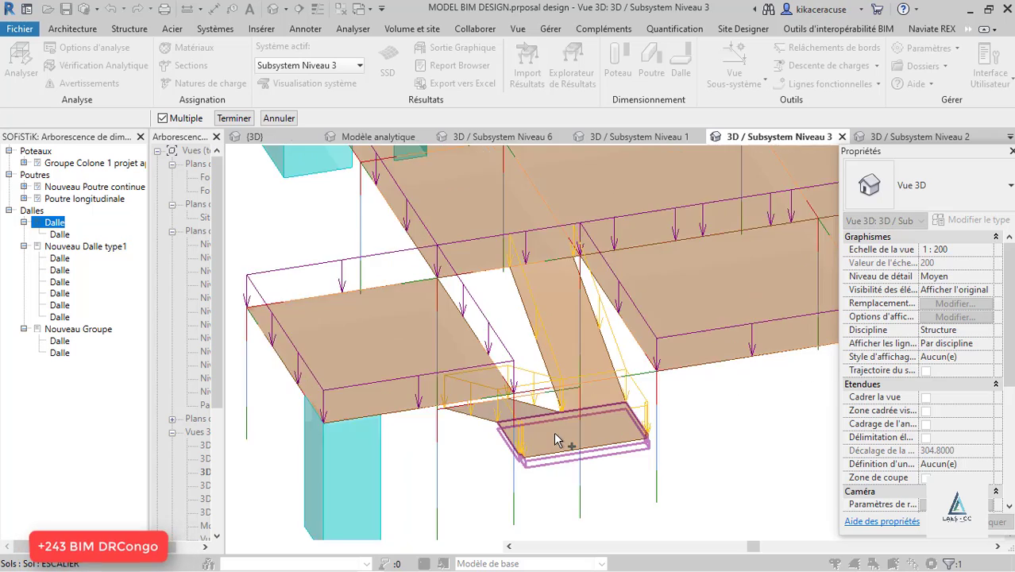
left_click(510, 399)
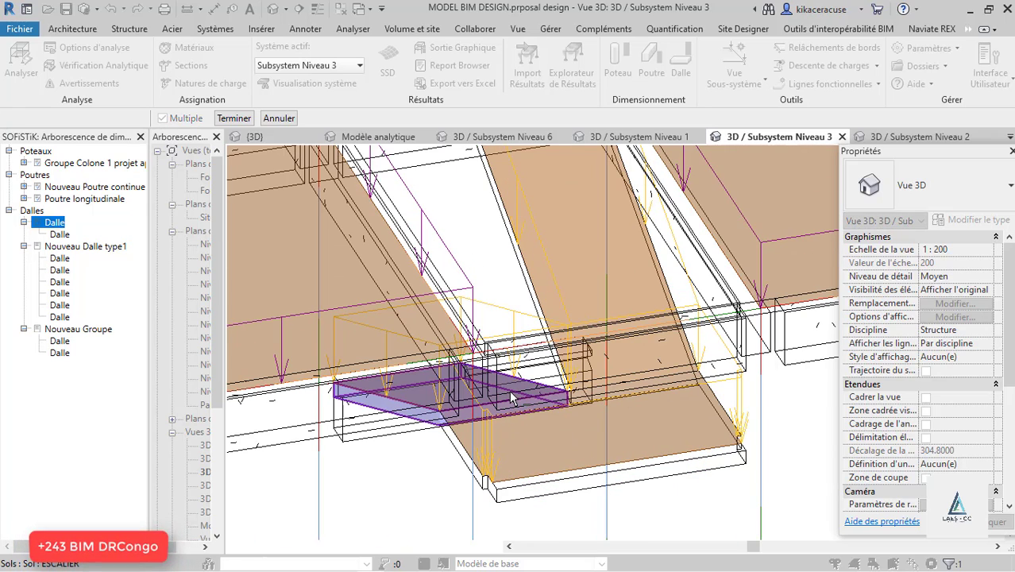
left_click(573, 426)
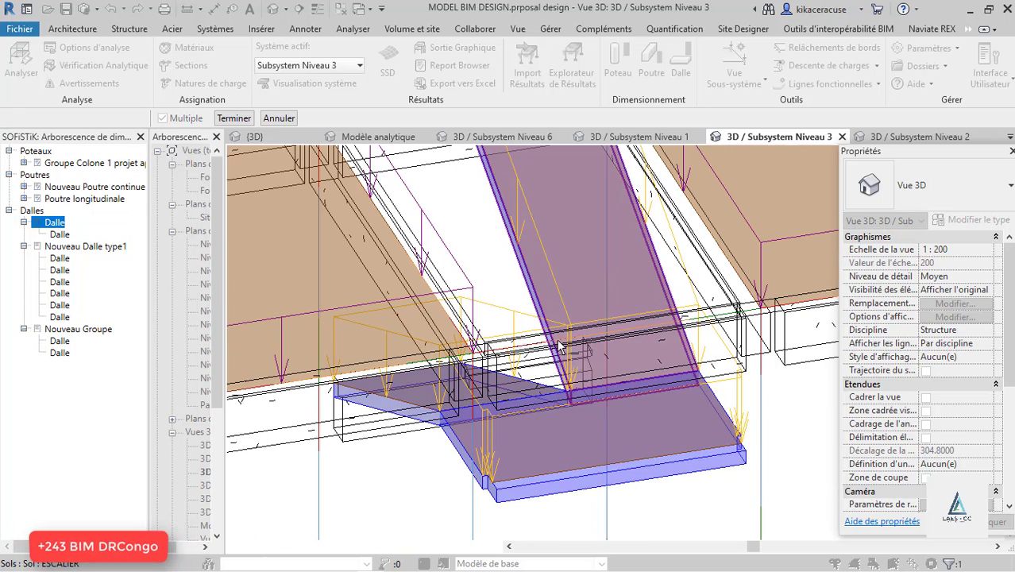
scroll(597, 253, "down", 4)
left_click(234, 118)
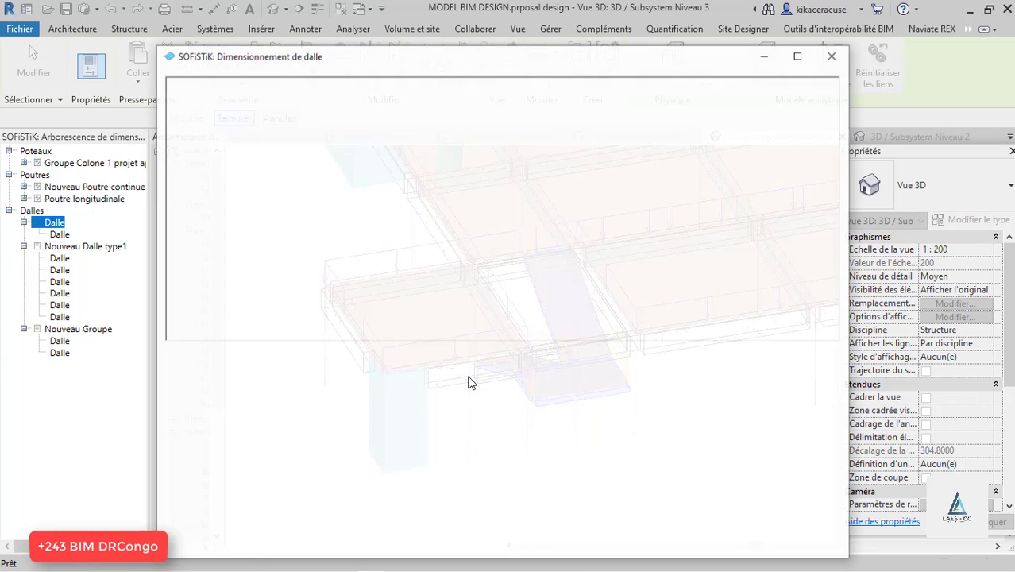
Name the slab design group "Escalier".
scroll(469, 211, "down", 1)
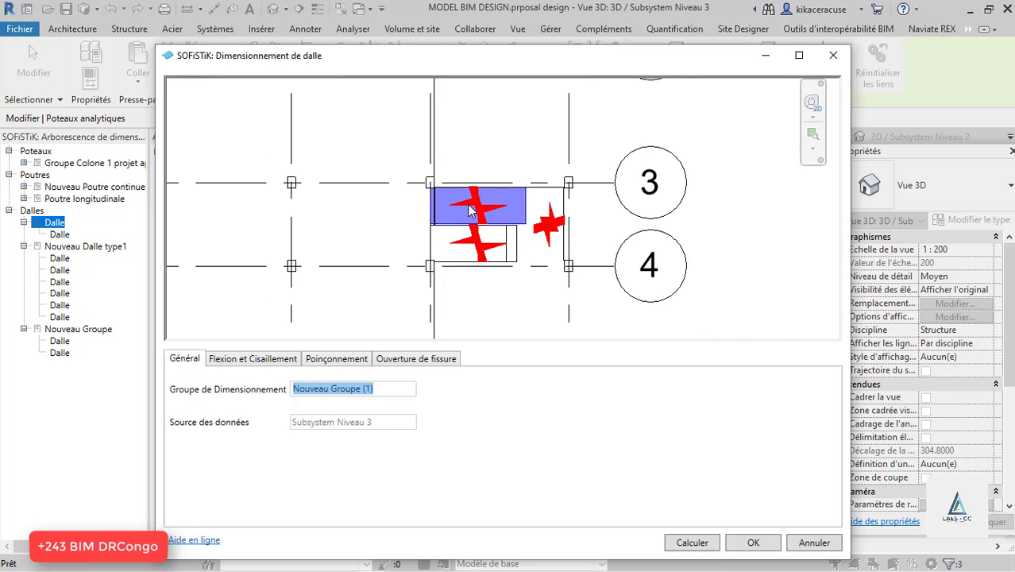
scroll(471, 212, "up", 2)
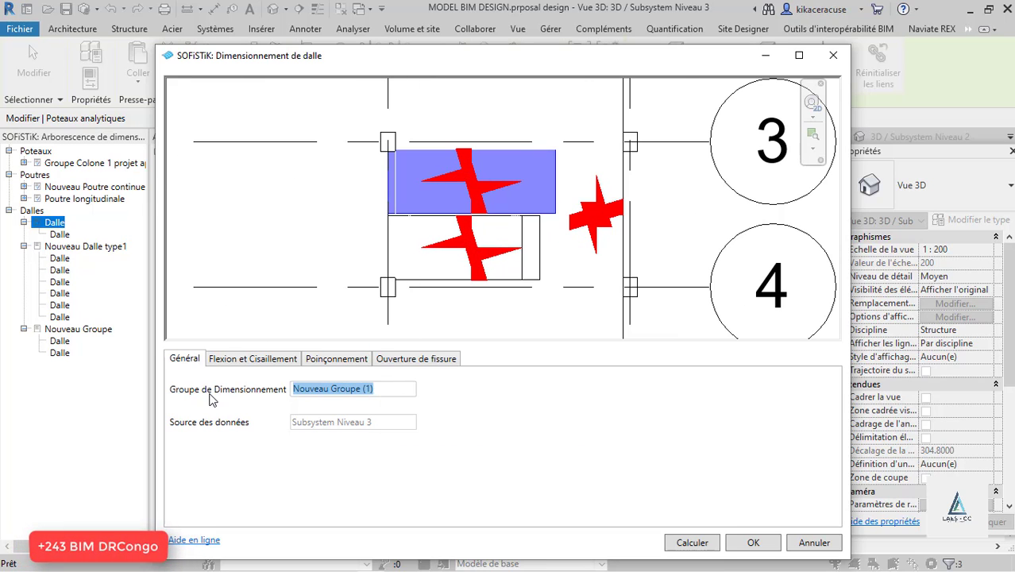
type("Escalier")
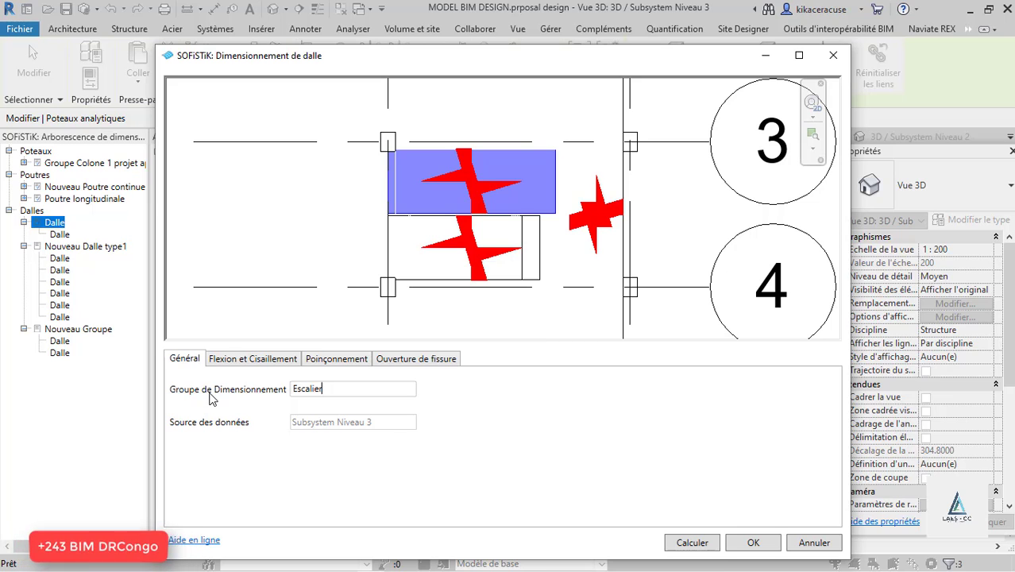
Set the crack-width bar diameter to 12 mm for all four reinforcement layers and calculate the Escalier slab design.
left_click(286, 358)
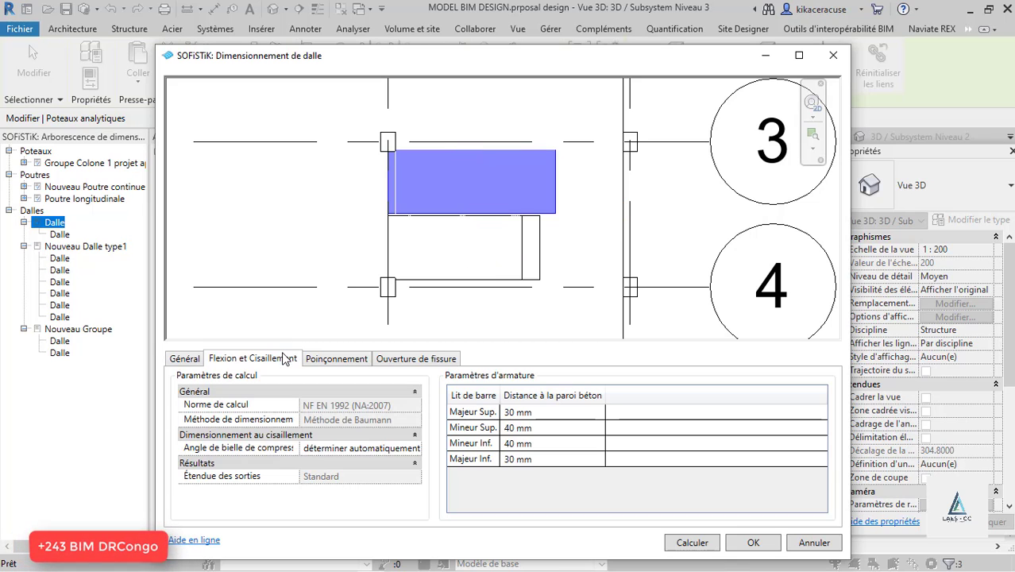
left_click(336, 364)
left_click(422, 365)
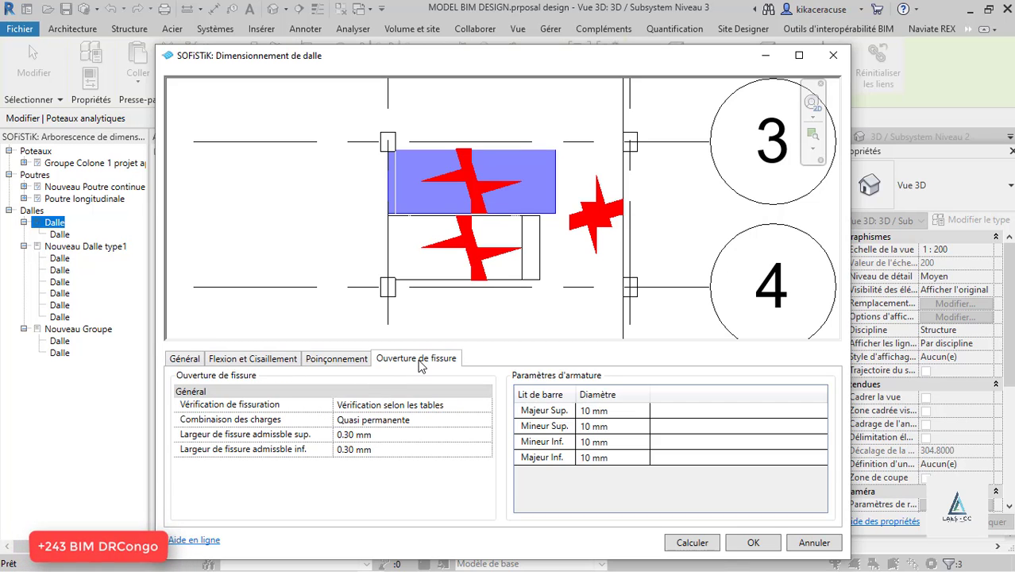
left_click(644, 411)
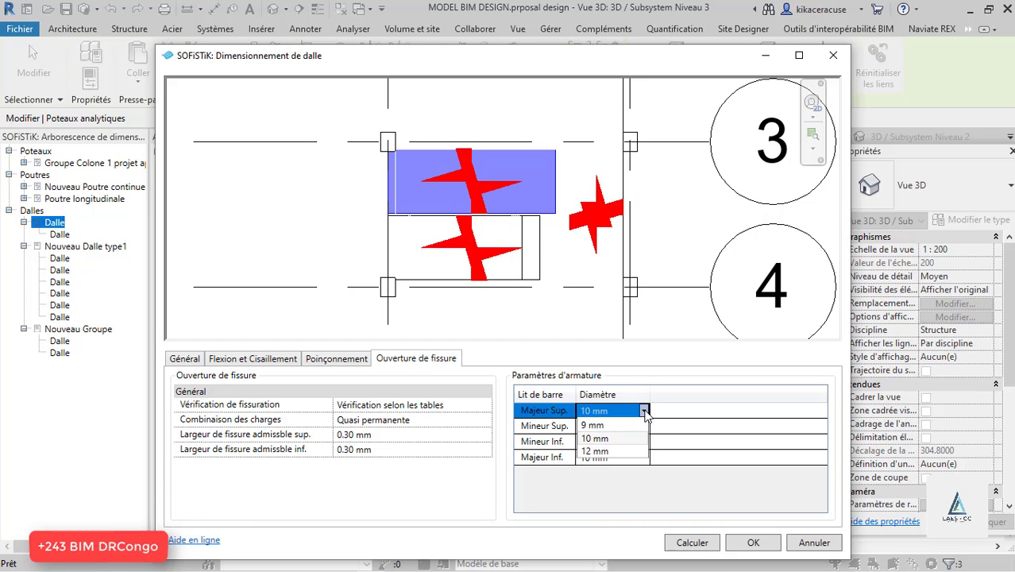
left_click(595, 492)
left_click(643, 427)
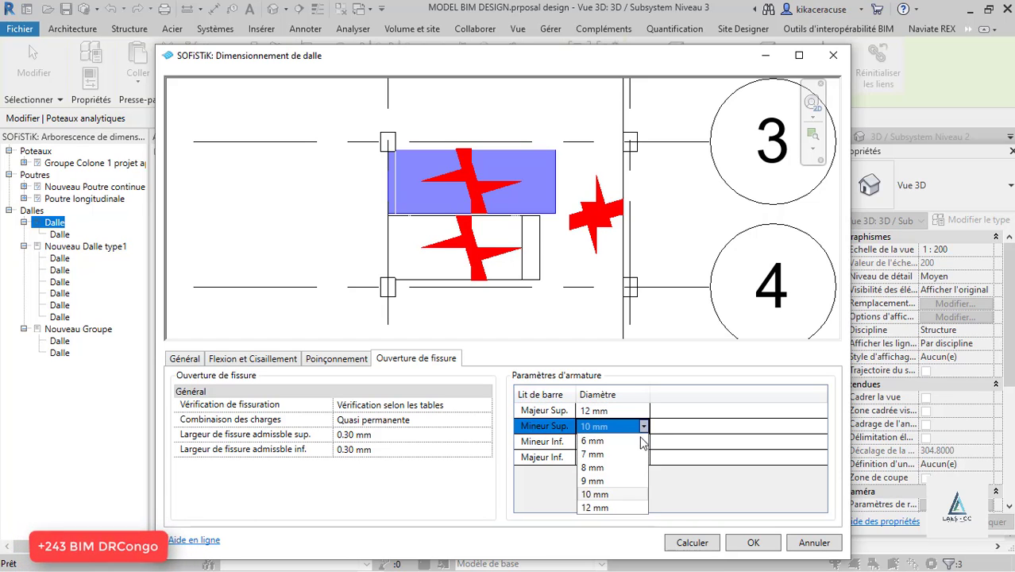
left_click(598, 508)
left_click(643, 442)
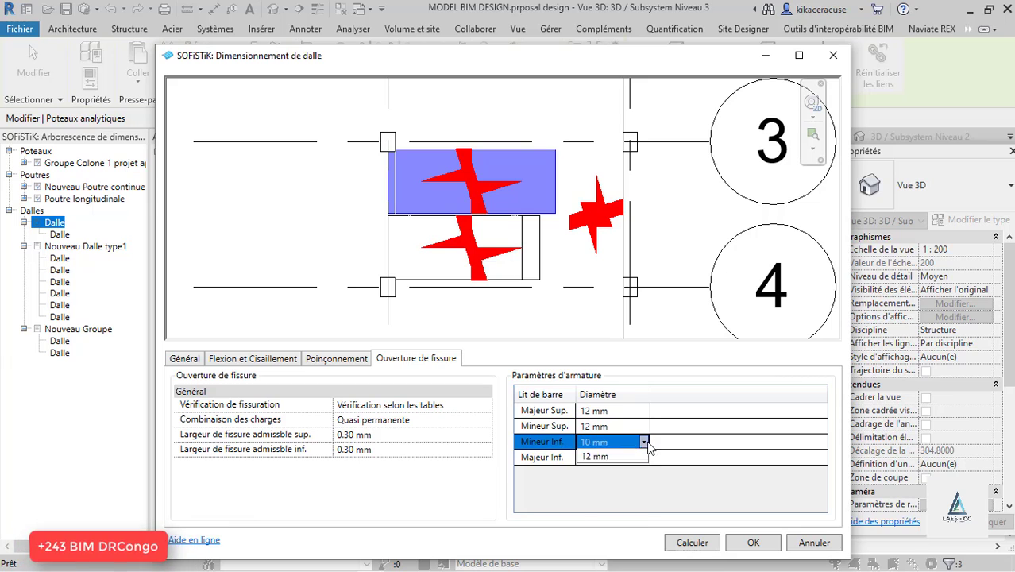
left_click(595, 523)
left_click(643, 458)
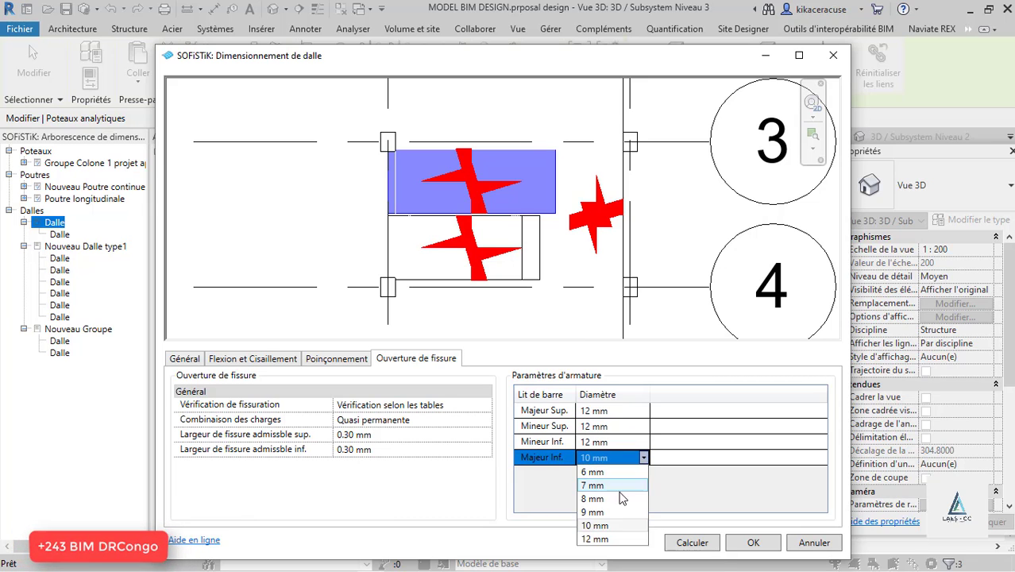
left_click(597, 538)
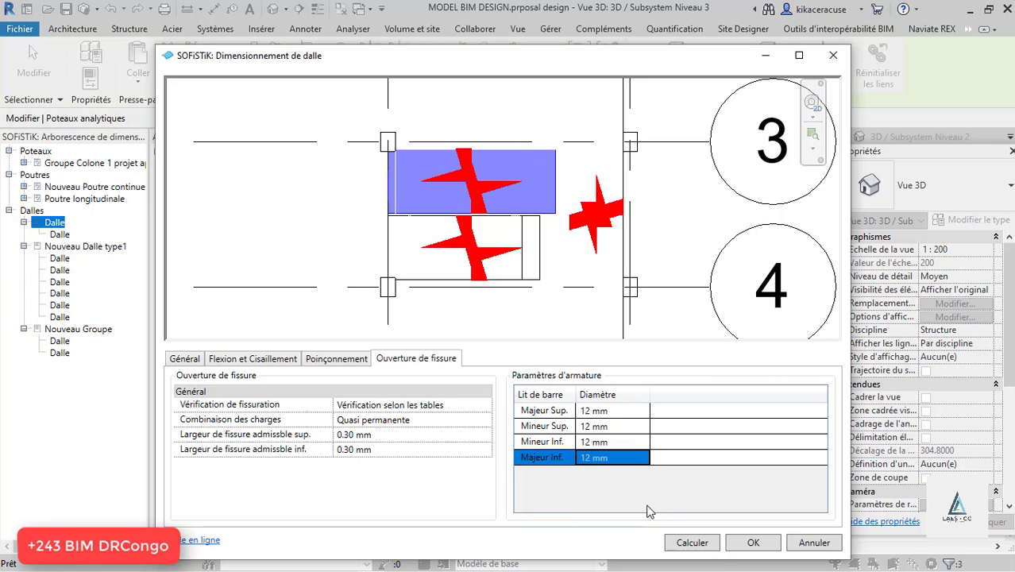
left_click(691, 543)
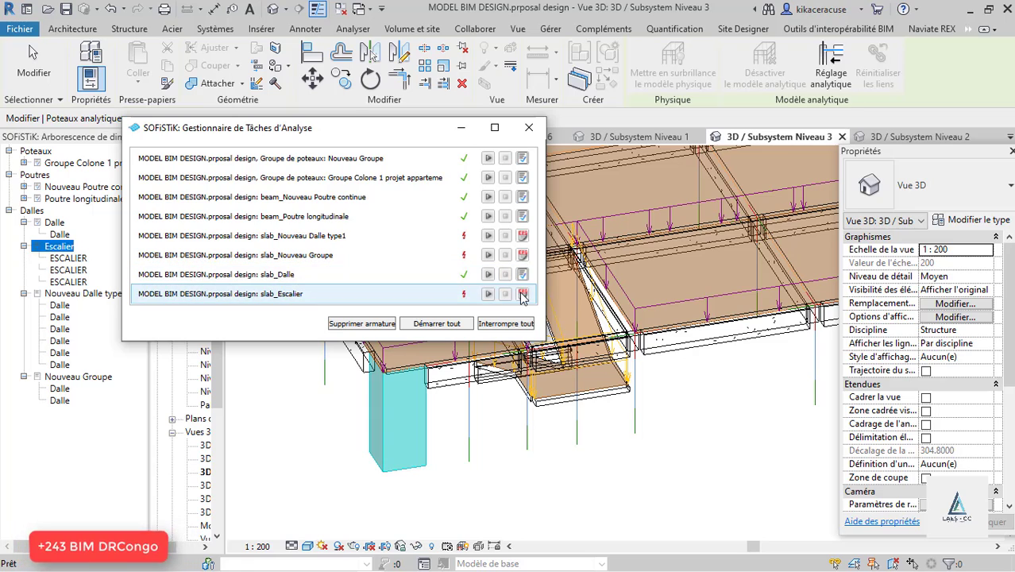
Open the slab_Escalier design report and review its material, load case, punching and required reinforcement tables.
left_click(522, 295)
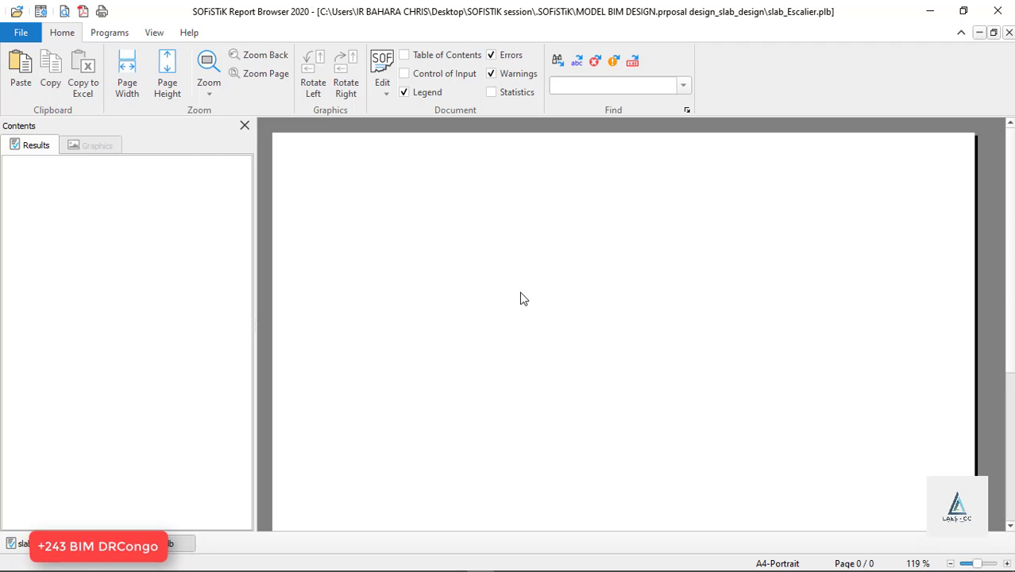
left_click(1009, 5)
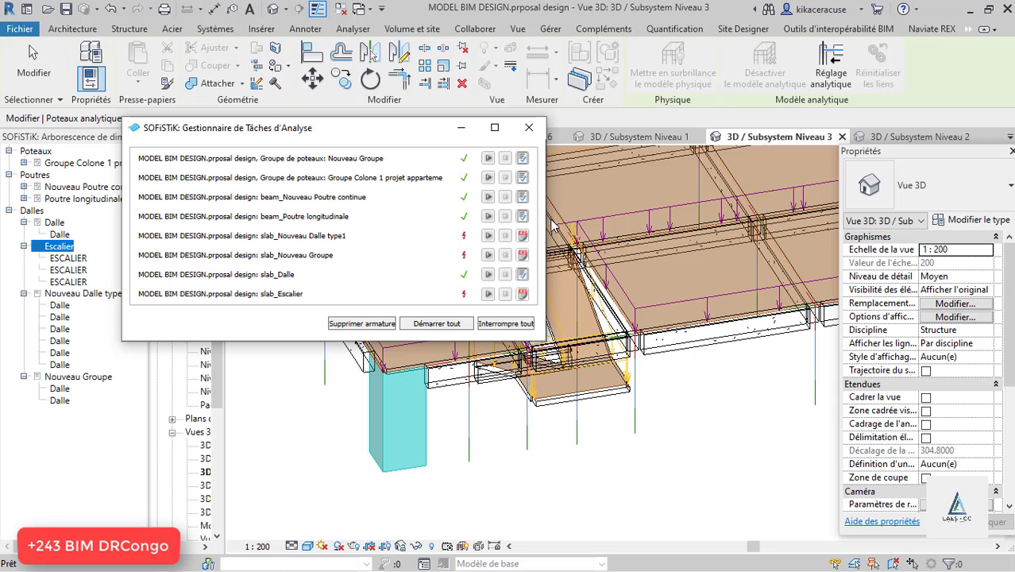
left_click(522, 294)
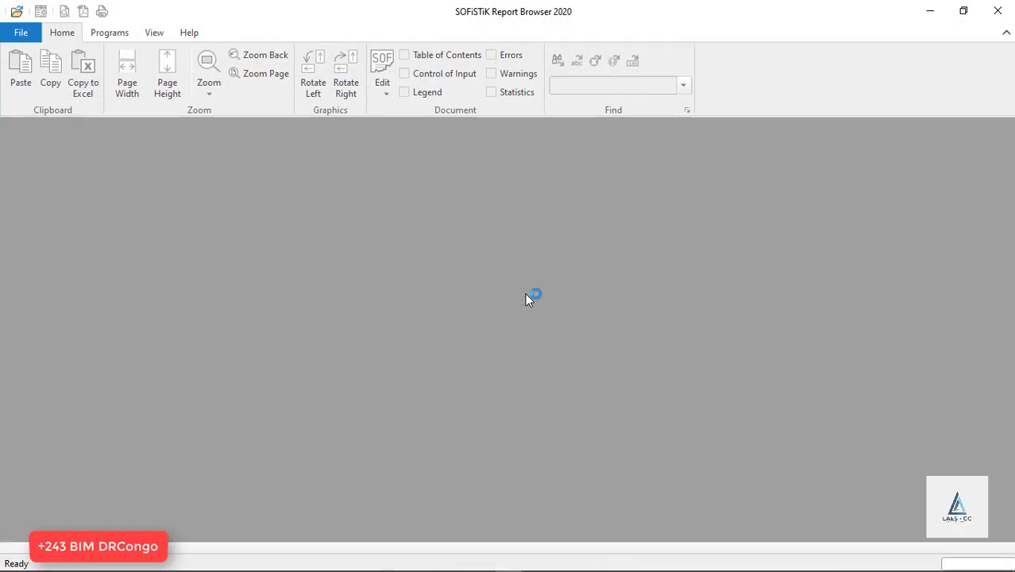
scroll(523, 244, "down", 20)
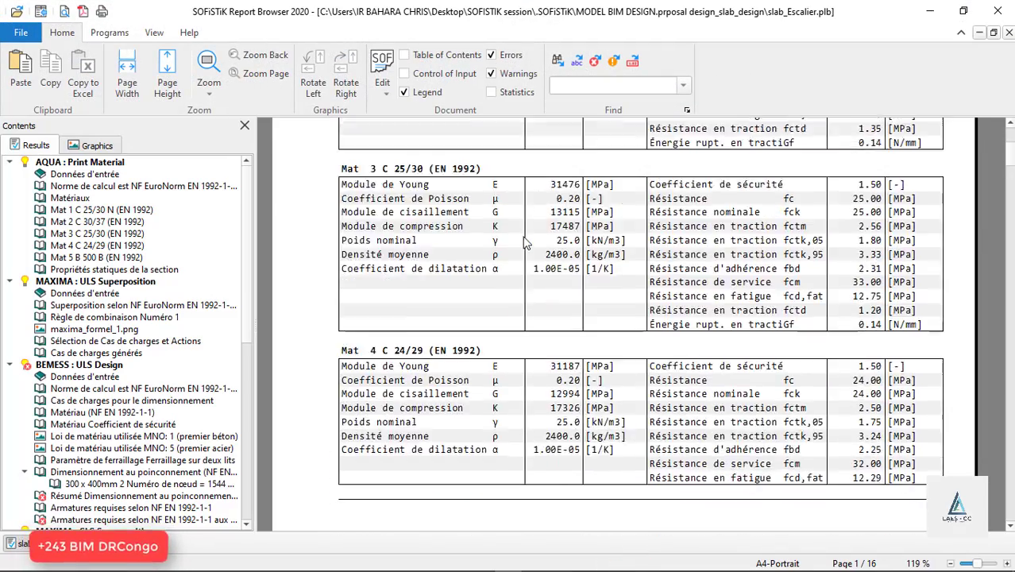
scroll(640, 249, "down", 20)
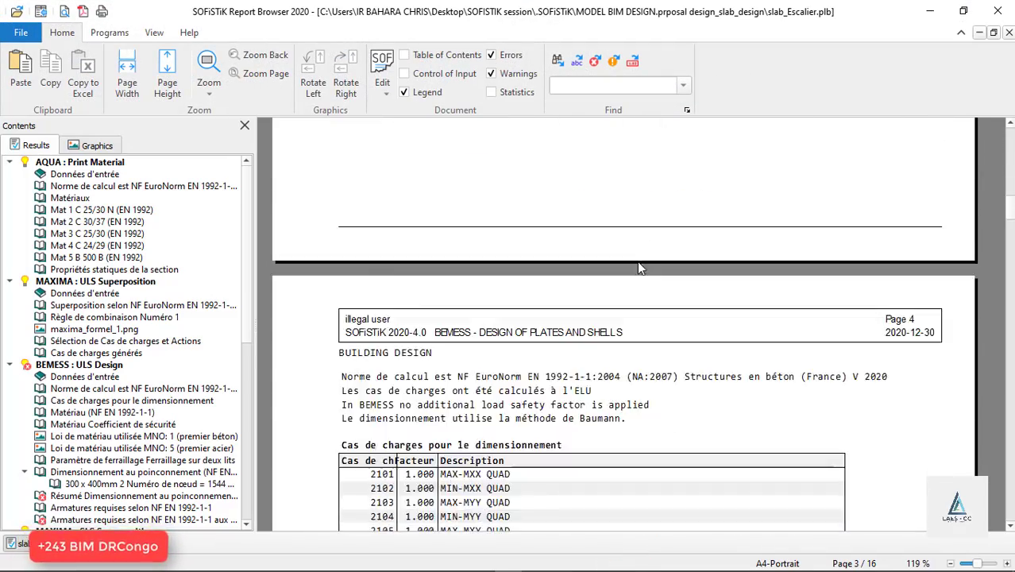
scroll(635, 230, "down", 20)
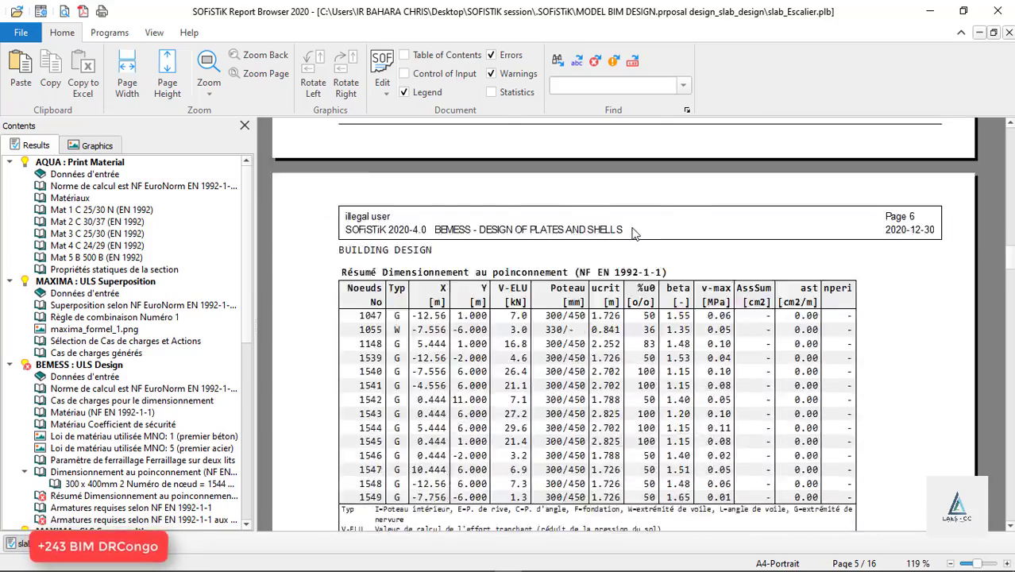
scroll(667, 230, "down", 20)
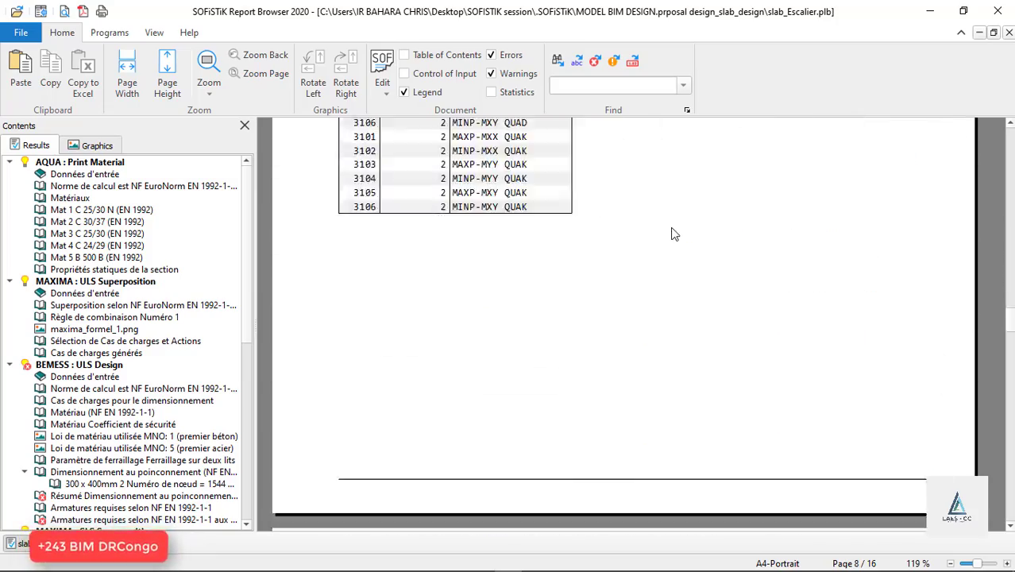
scroll(680, 236, "down", 6)
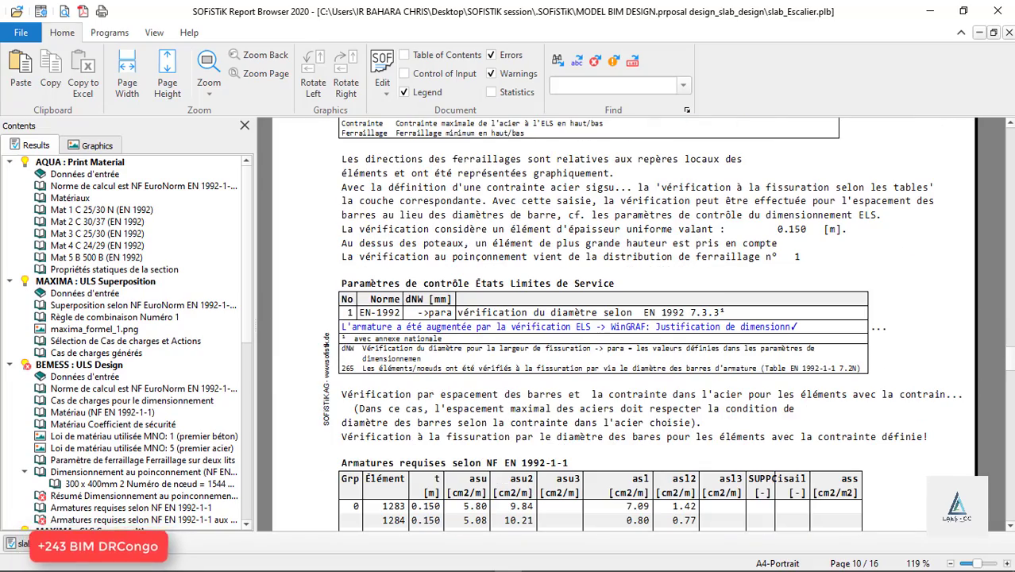
Review the reinforcement value and contour plots of the staircase slabs through to the last page of the report.
left_click_drag(1011, 355, 1008, 409)
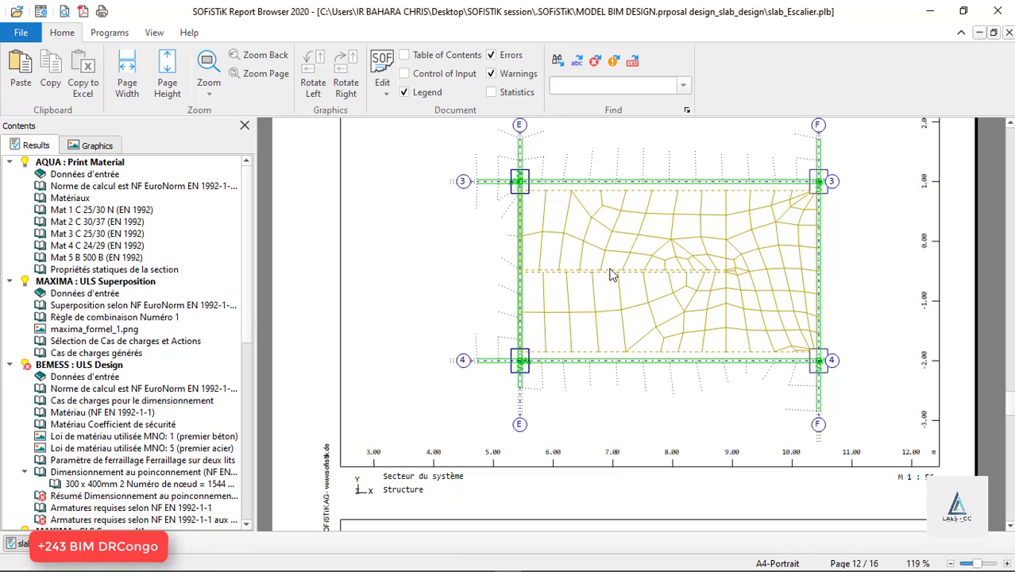
scroll(587, 280, "down", 10)
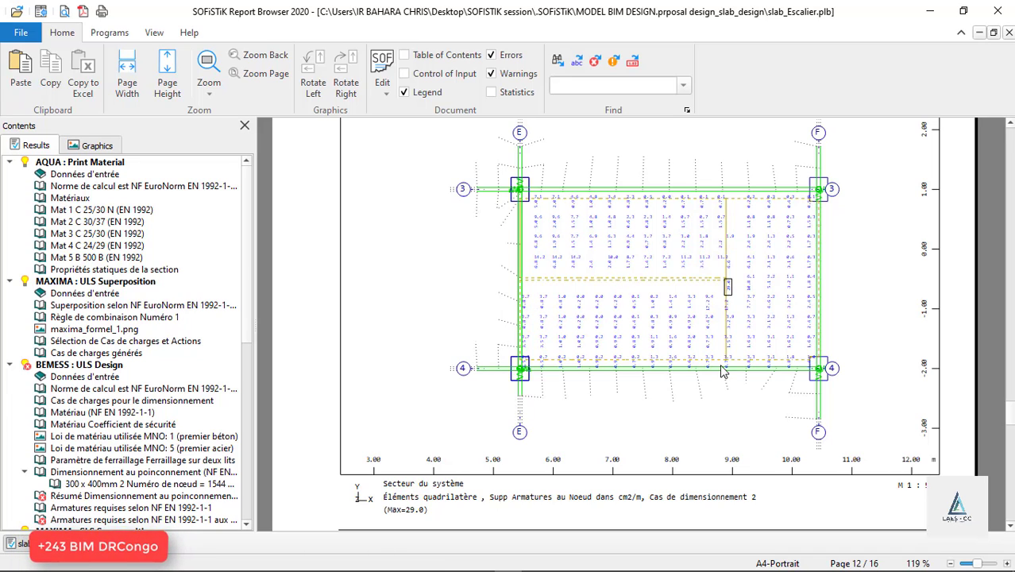
scroll(633, 261, "up", 3)
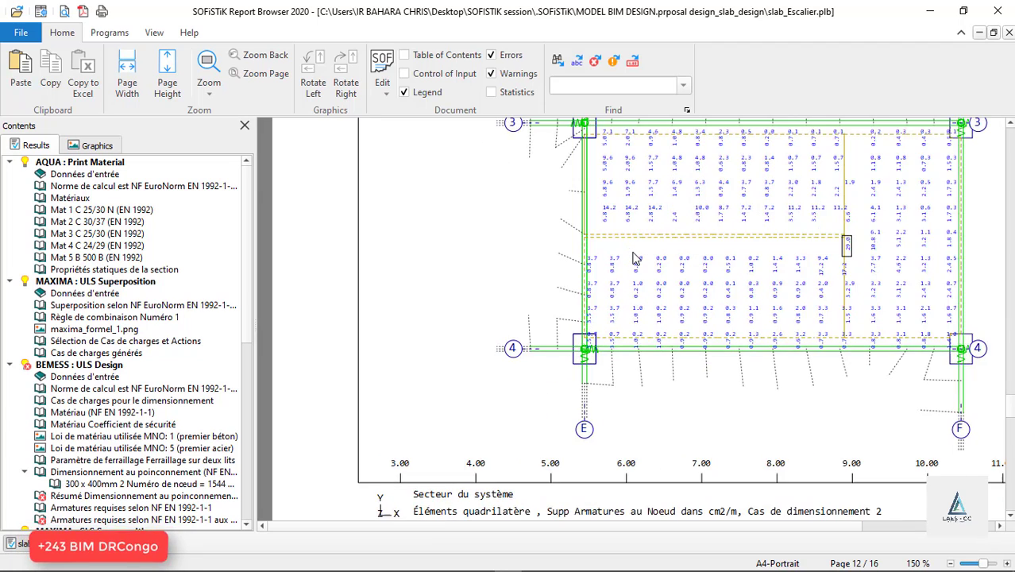
scroll(633, 258, "down", 3)
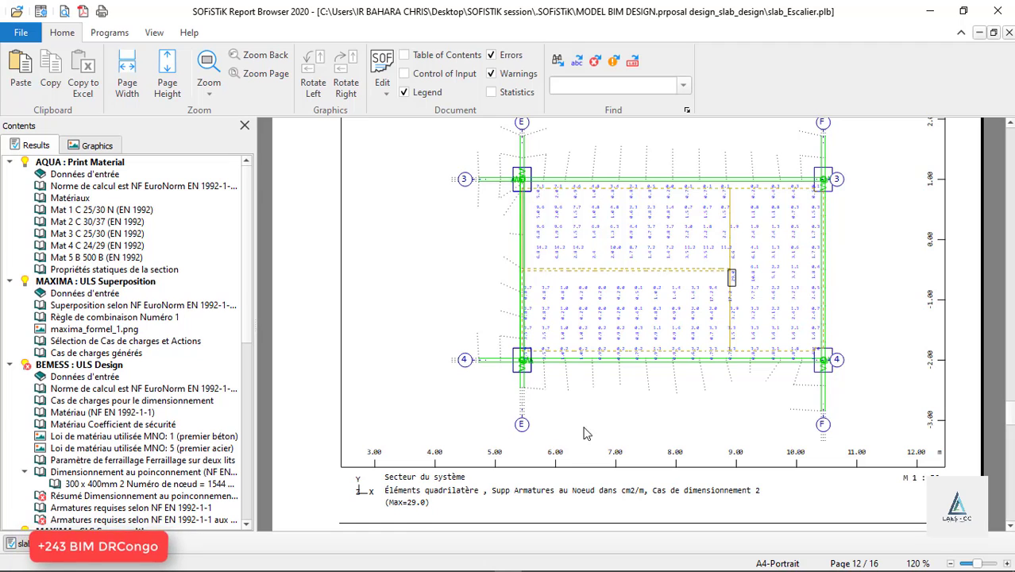
scroll(720, 268, "down", 5)
scroll(720, 269, "down", 3)
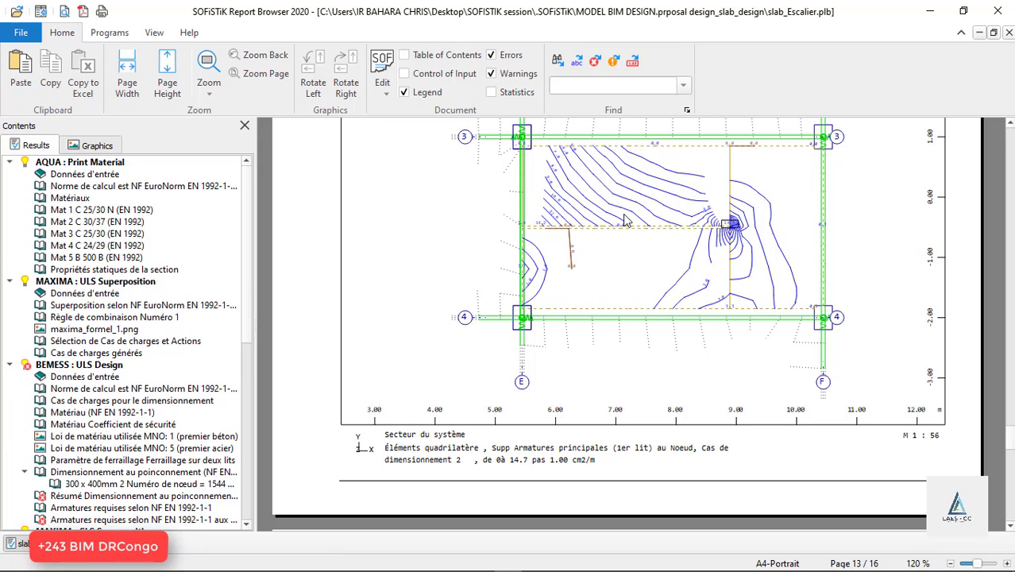
scroll(662, 258, "down", 5)
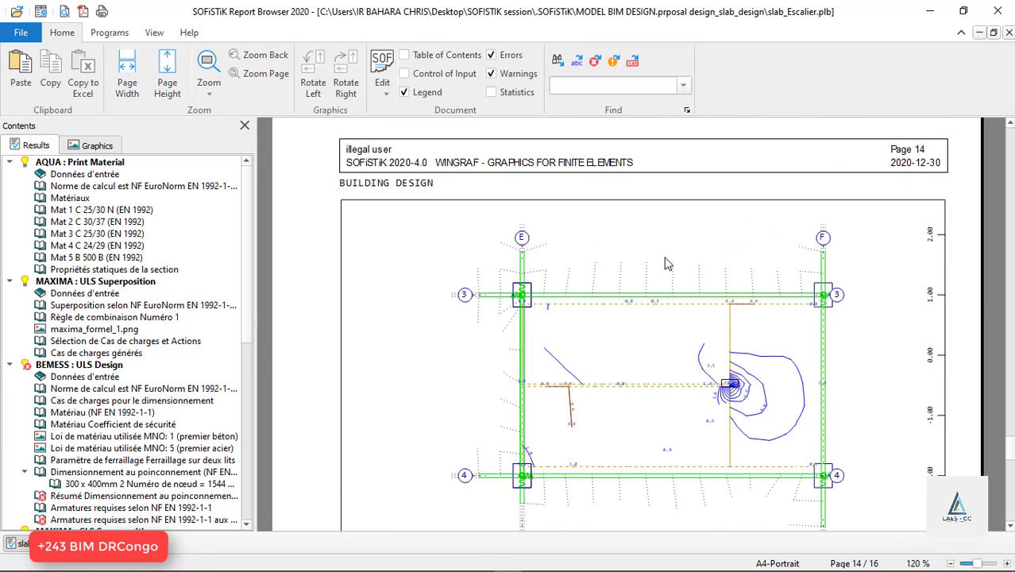
scroll(667, 264, "down", 10)
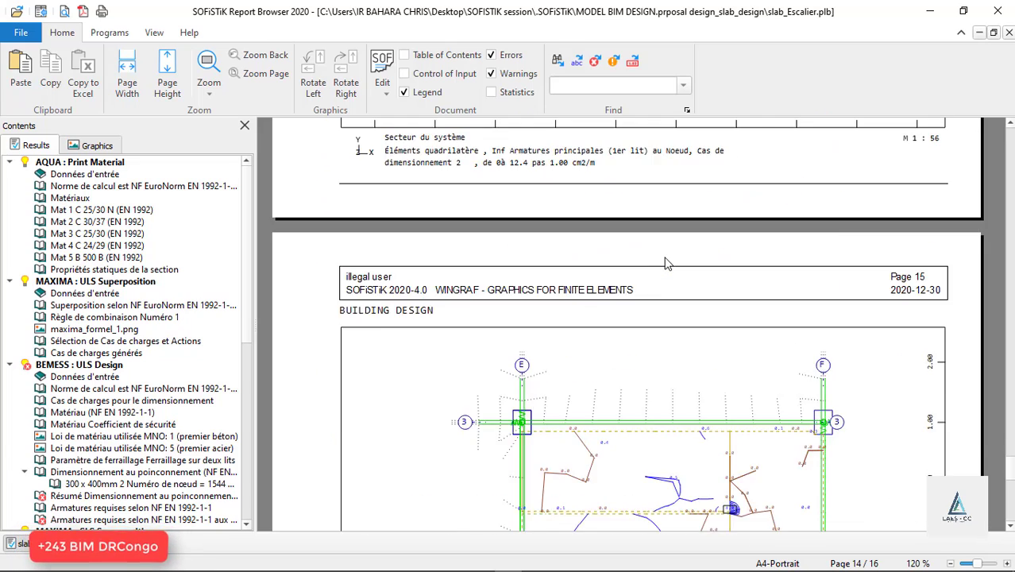
scroll(667, 263, "down", 15)
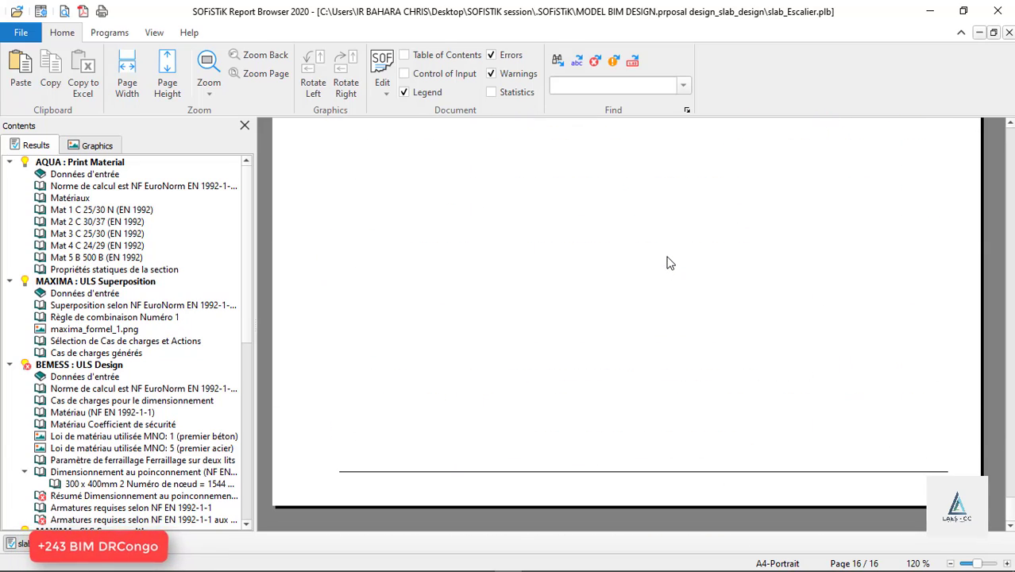
Export the report to DOCX as slab_Escalier with the Basic.docx template and embedded images, and open it in Word.
left_click(21, 33)
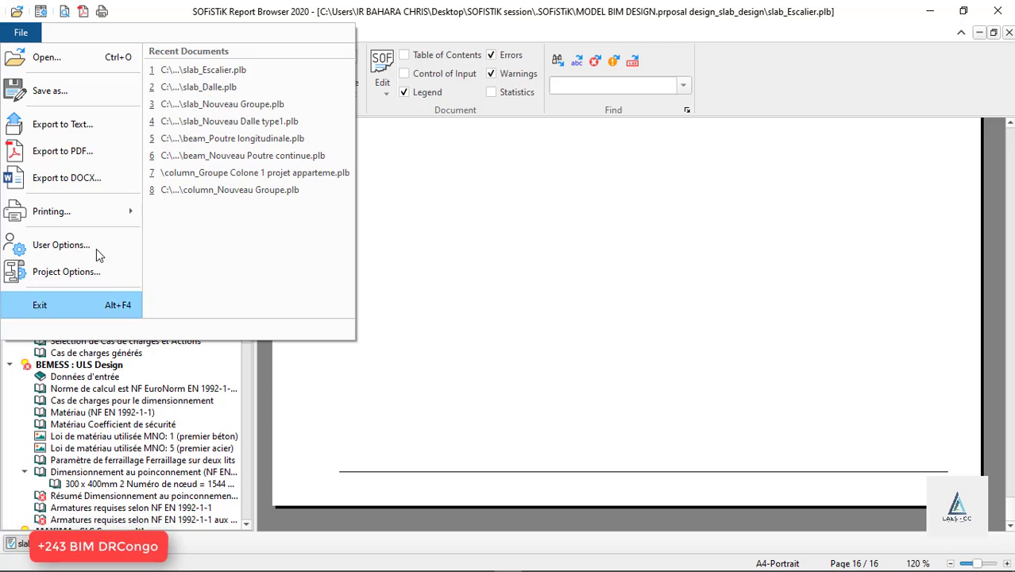
left_click(88, 178)
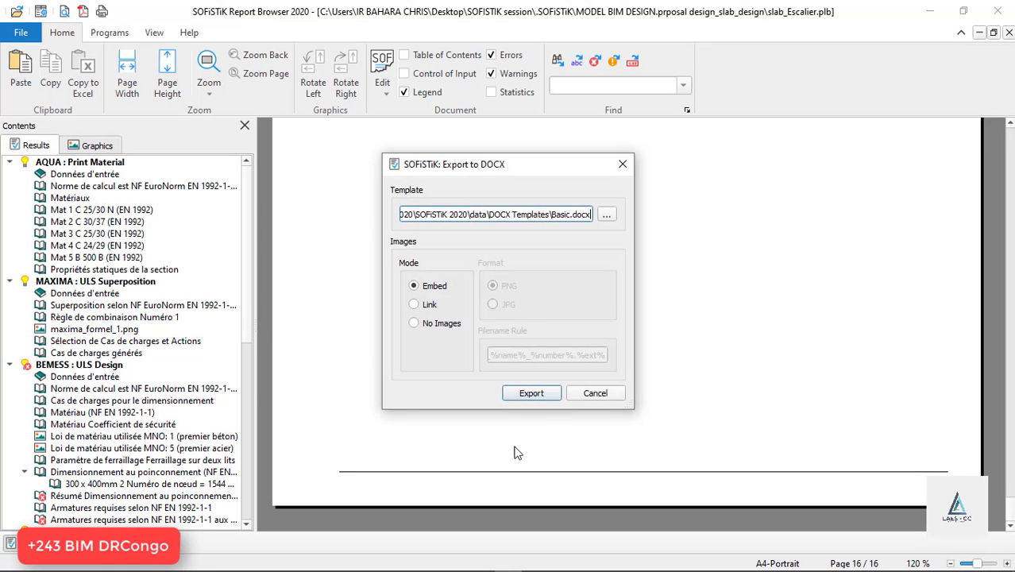
left_click(519, 397)
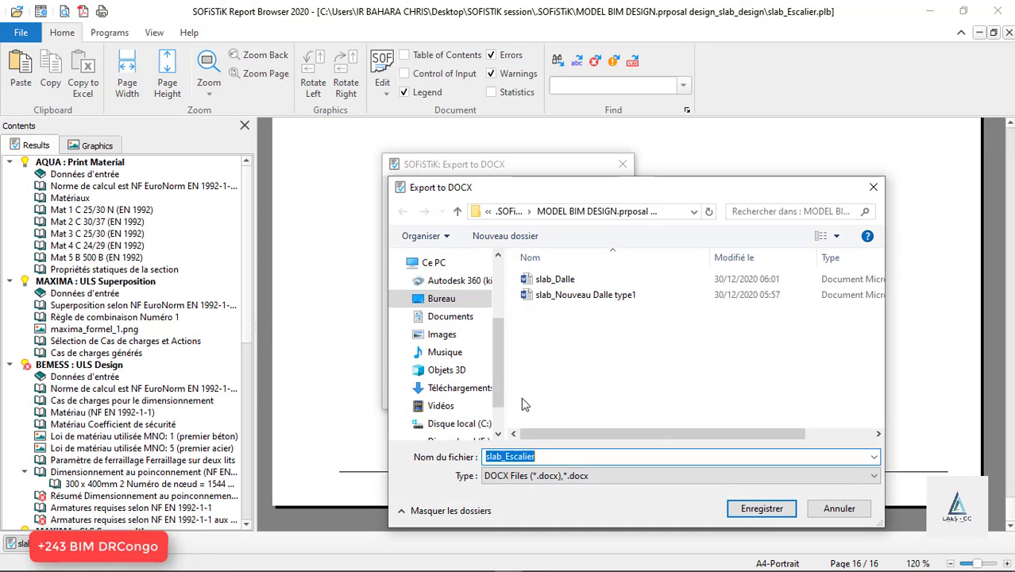
left_click(751, 510)
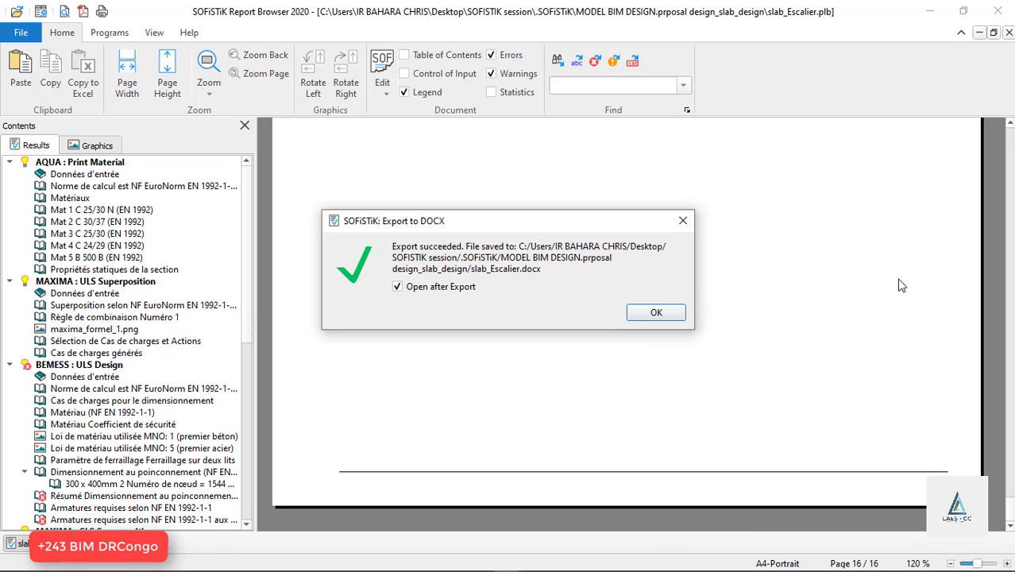
left_click(676, 316)
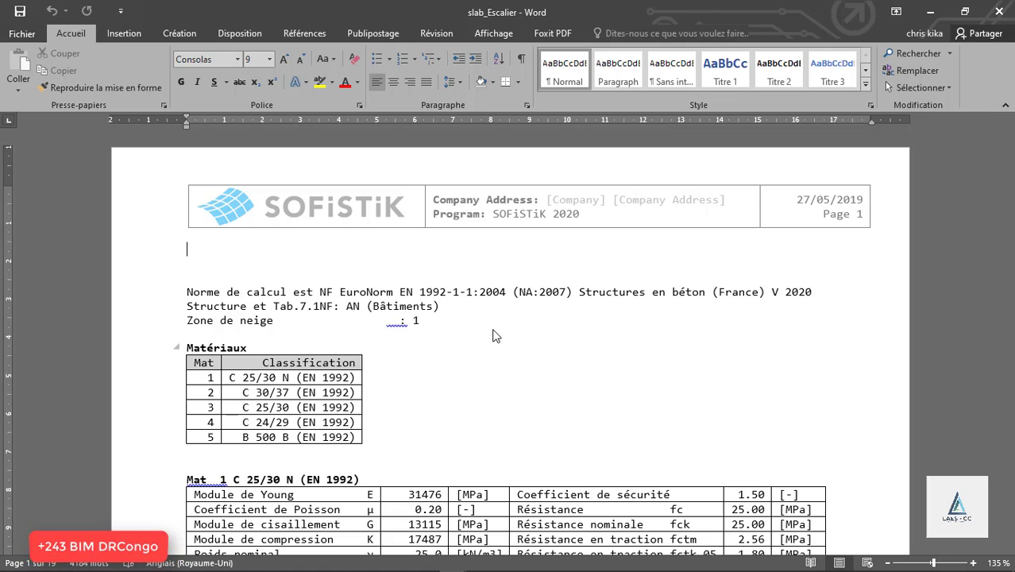
Close the column_Nouveau Groupe document without saving, then close the slab_Escalier report and the analysis task manager.
left_click(931, 10)
left_click(999, 10)
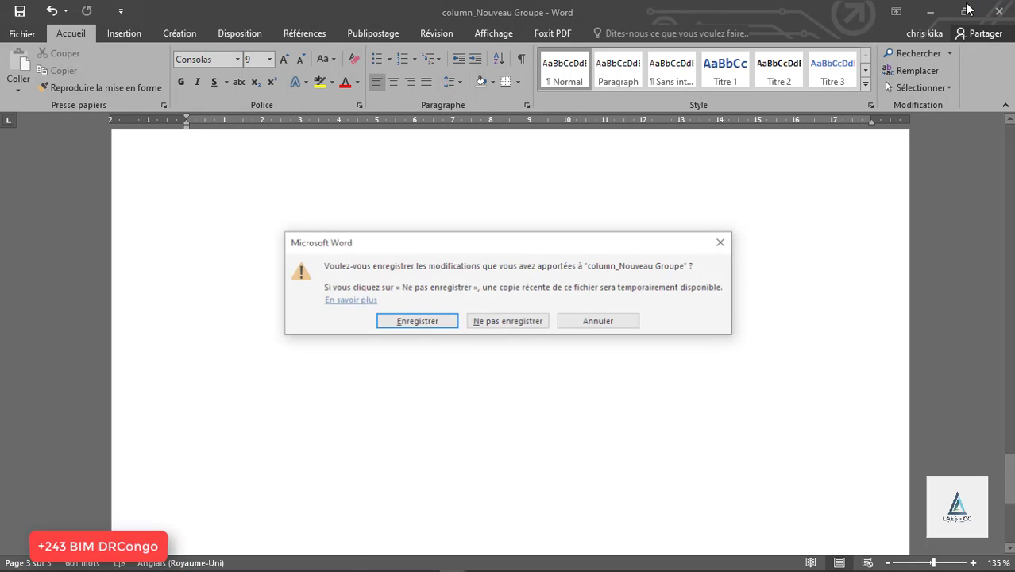
left_click(508, 321)
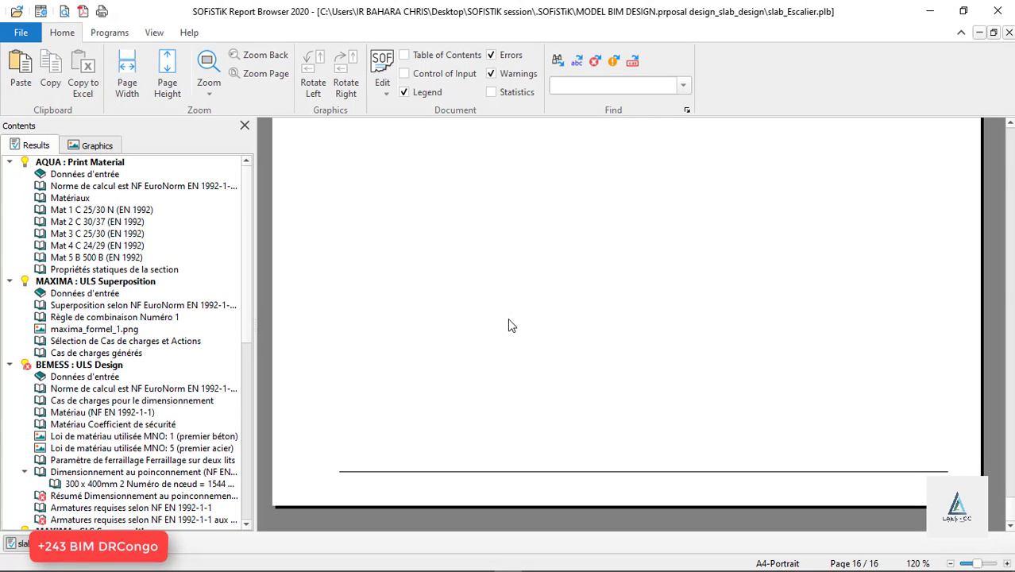
left_click(999, 11)
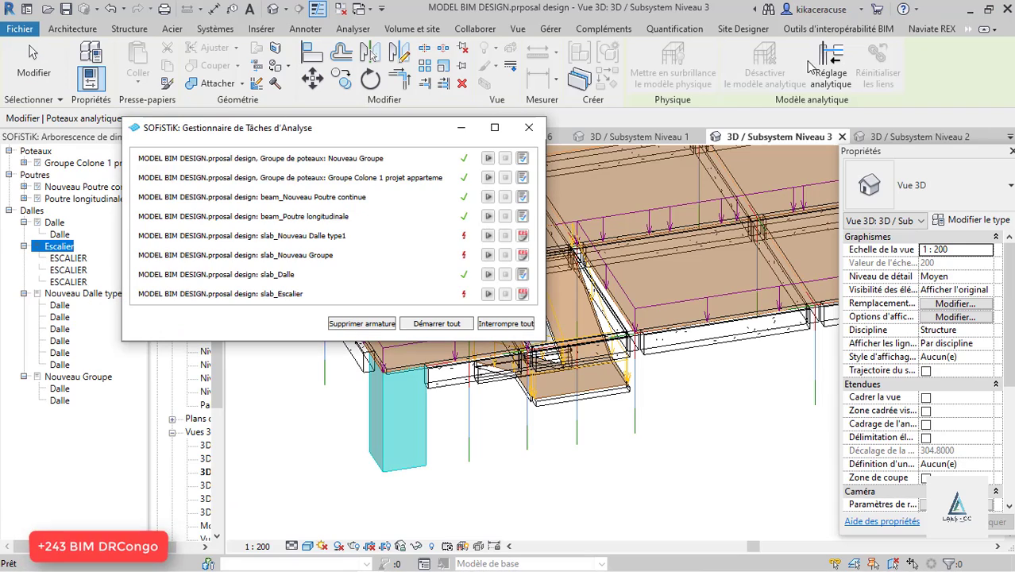
left_click(526, 127)
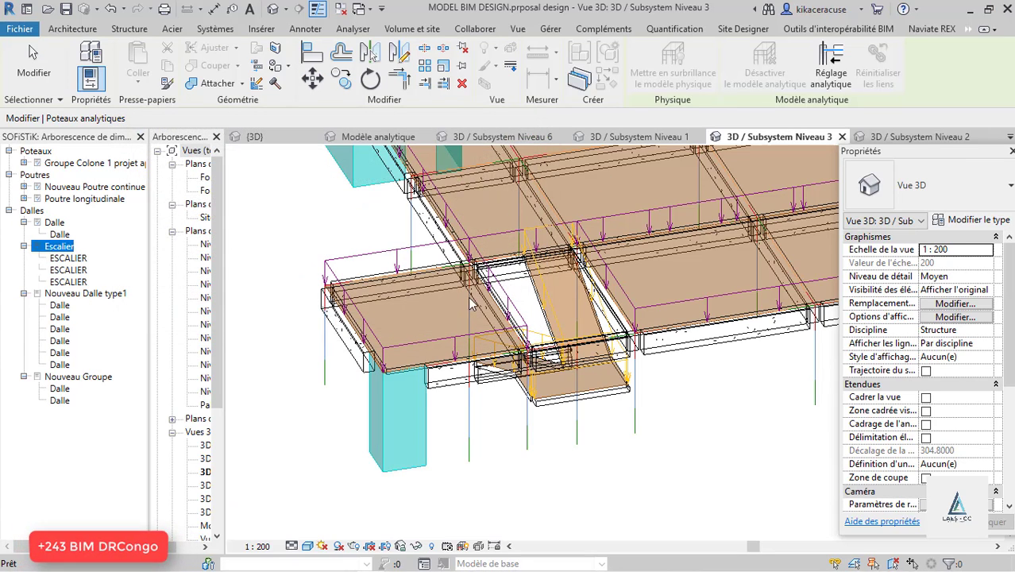
Return to the SOFiSTiK Analysis tools and make Système principal the active system.
scroll(479, 333, "up", 2)
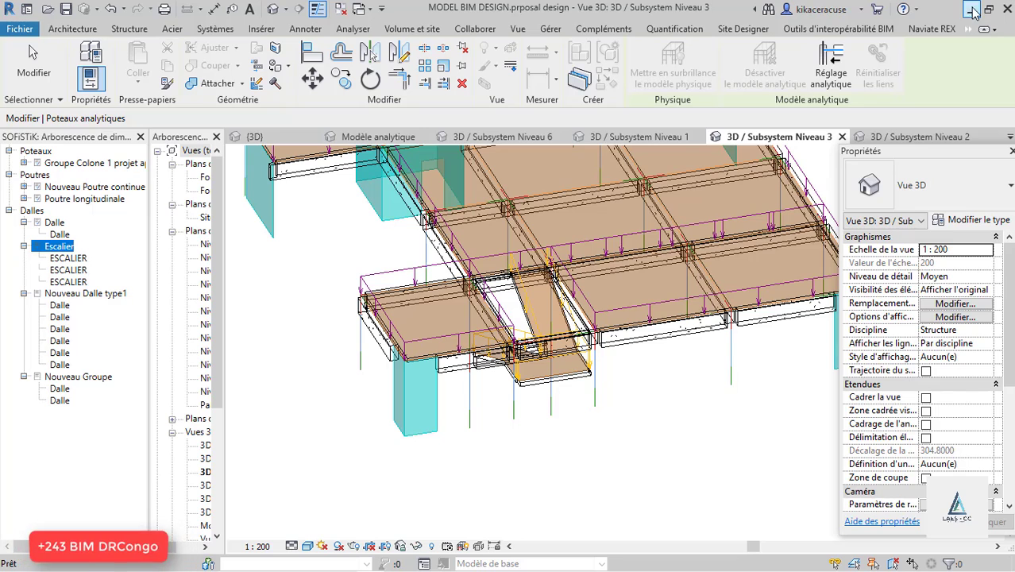
left_click(969, 29)
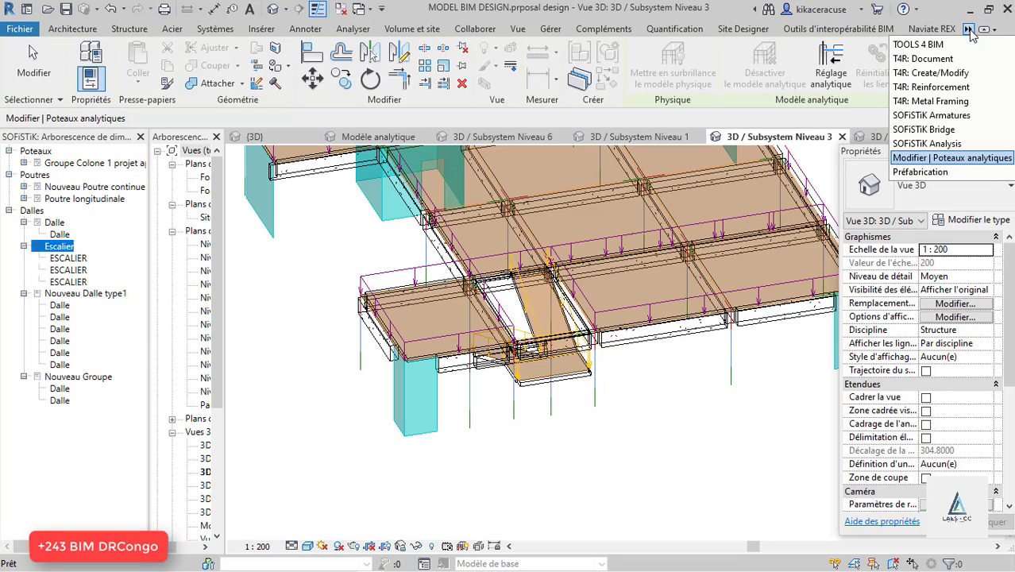
left_click(957, 143)
scroll(702, 231, "down", 3)
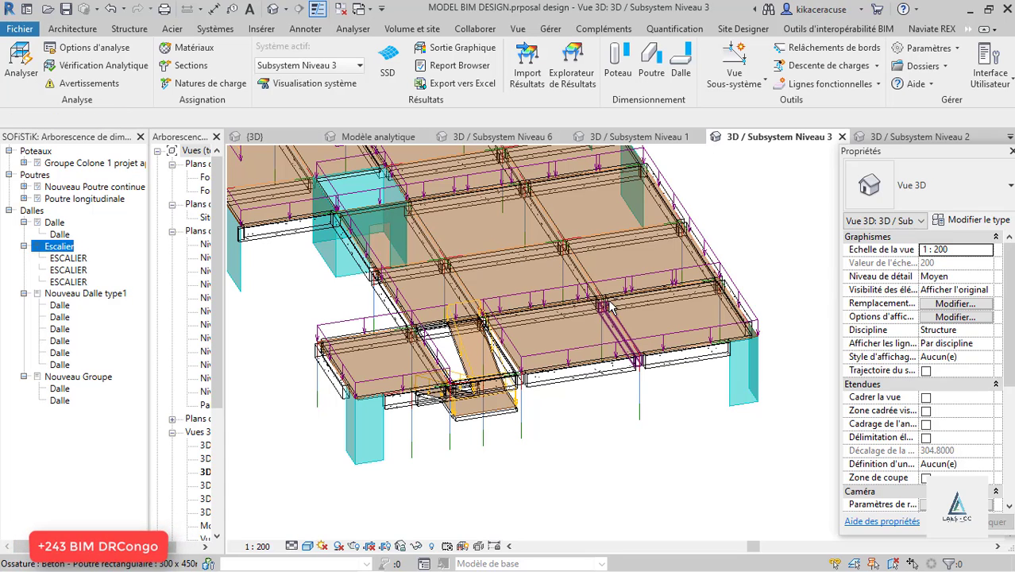
scroll(600, 388, "down", 2)
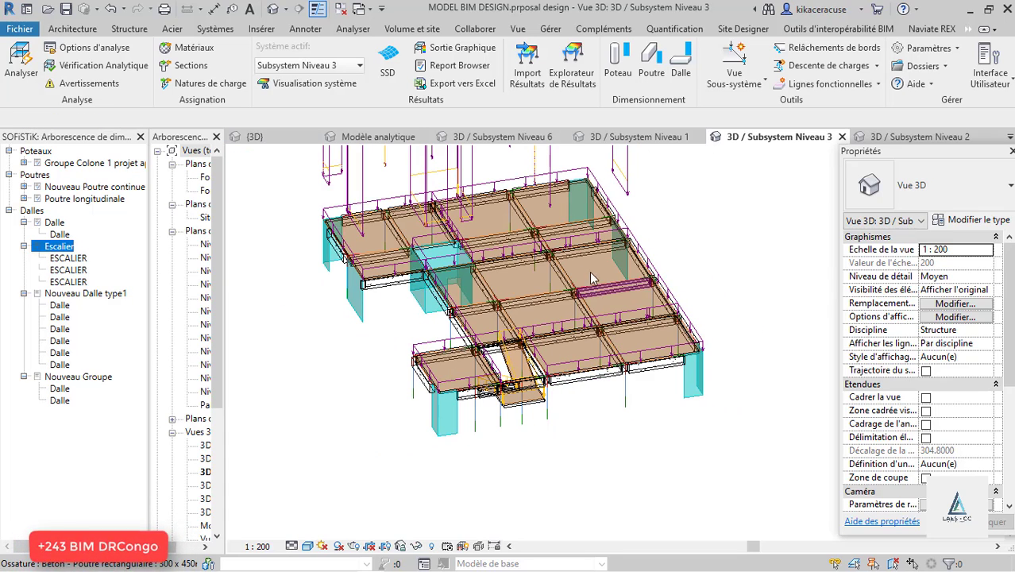
left_click(379, 138)
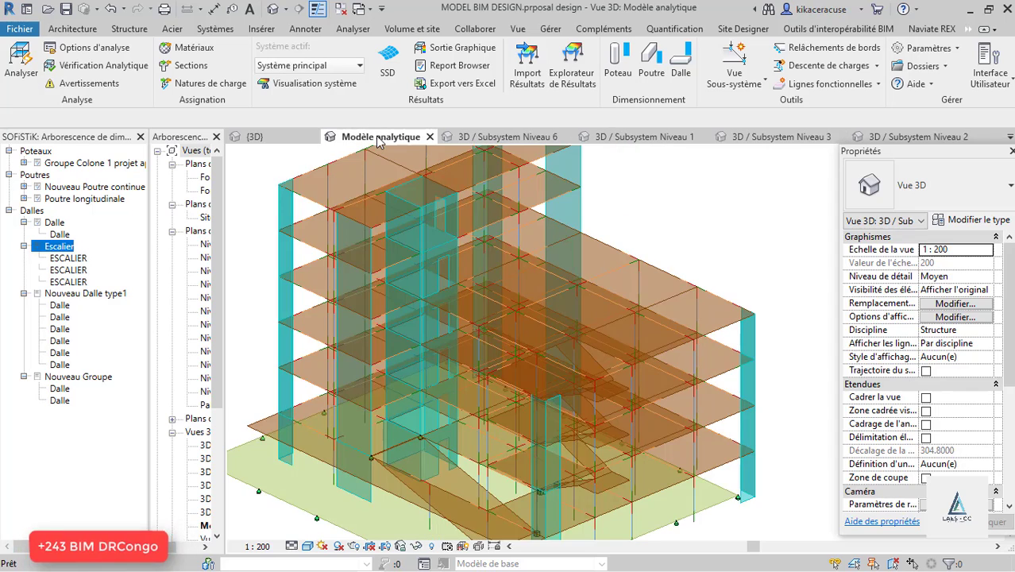
left_click(514, 140)
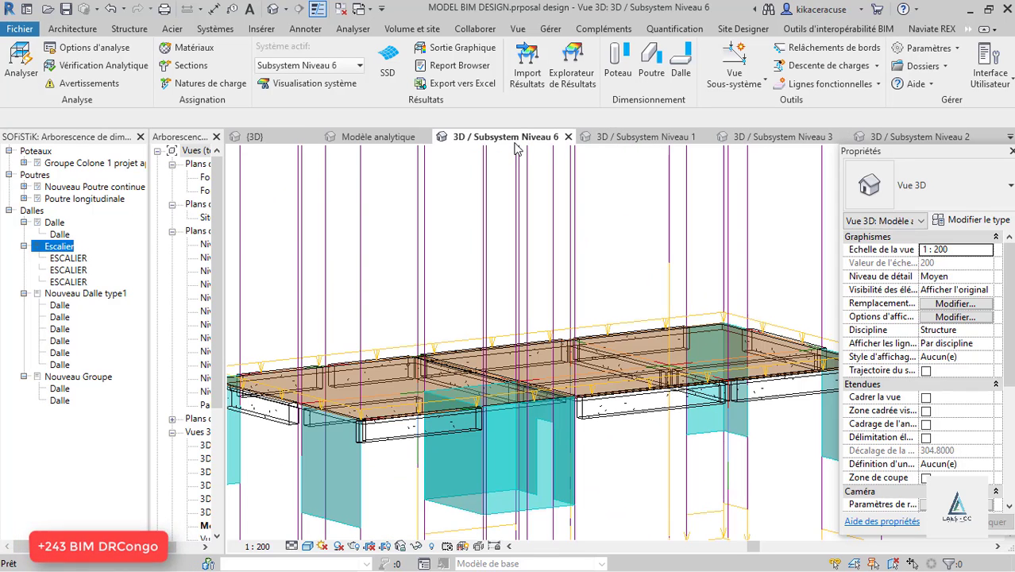
left_click(346, 67)
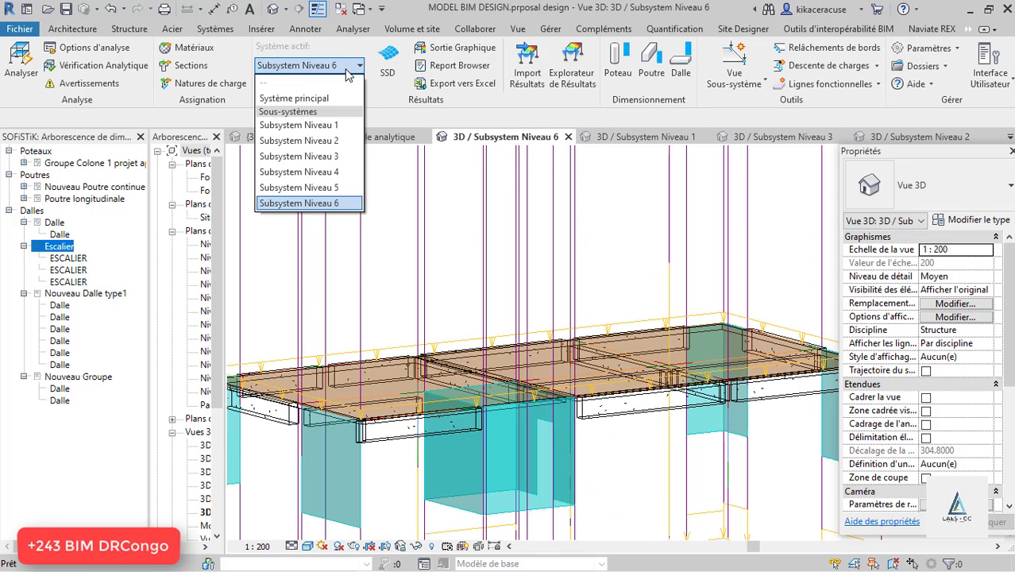
left_click(303, 98)
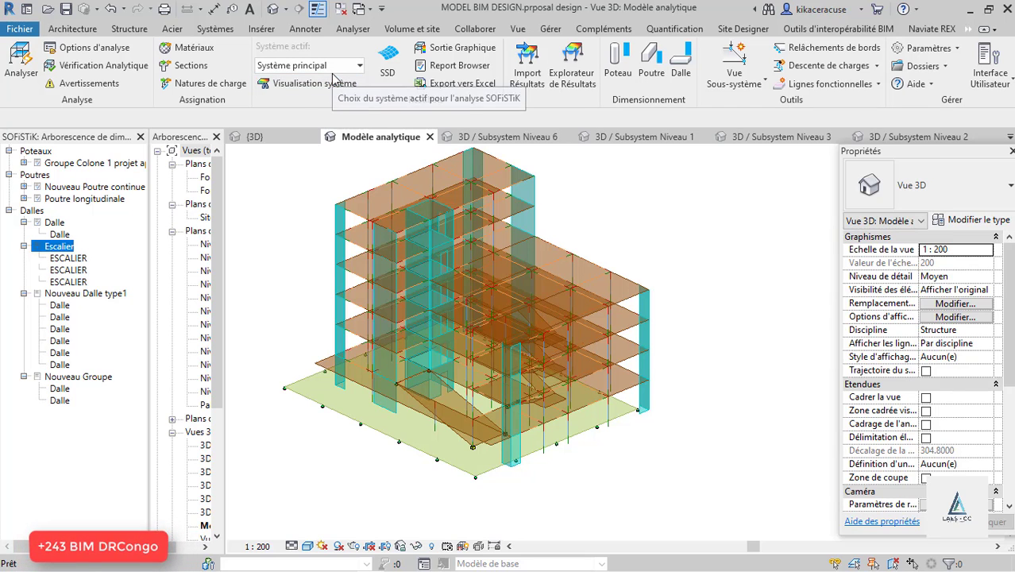
Start a SOFiSTiK slab design with the inclined ramp slab at the building's base as the selected slab.
scroll(437, 433, "up", 4)
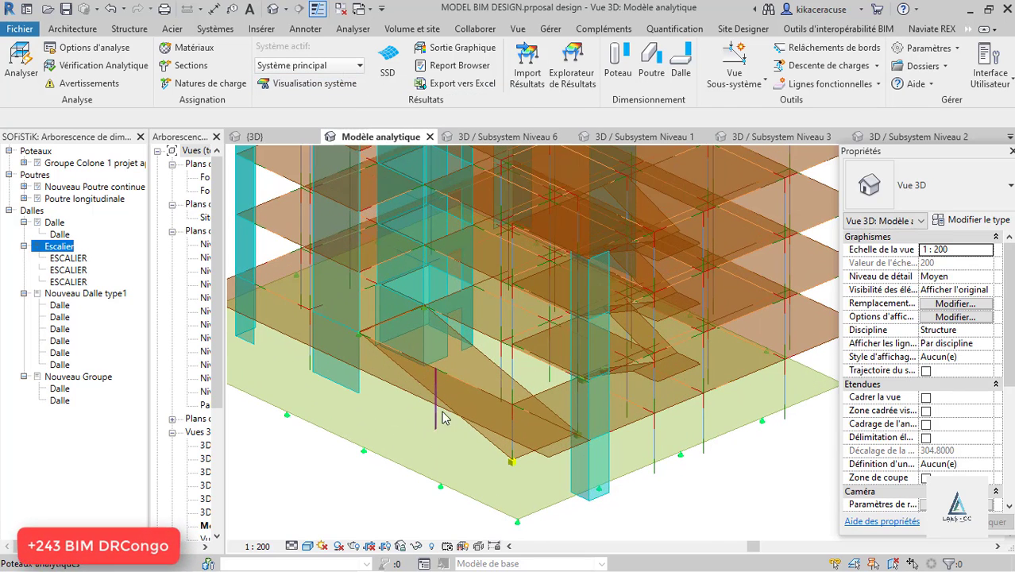
left_click(798, 66)
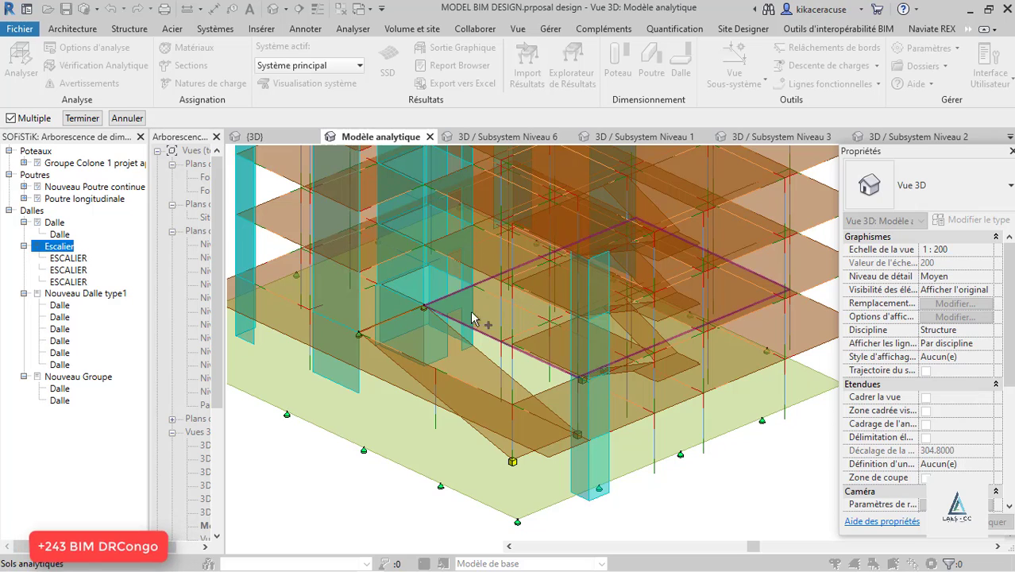
left_click(445, 345)
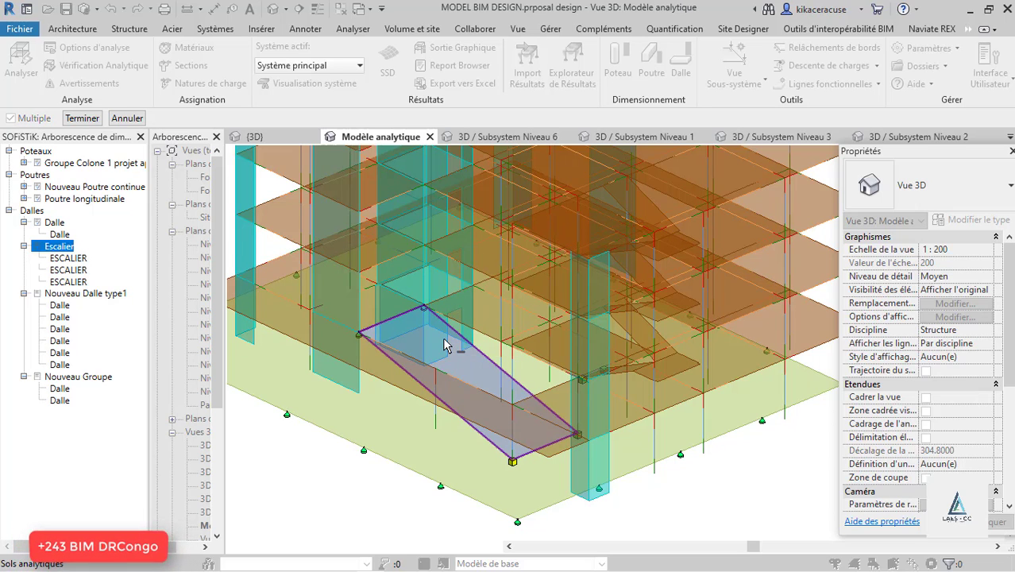
left_click(88, 121)
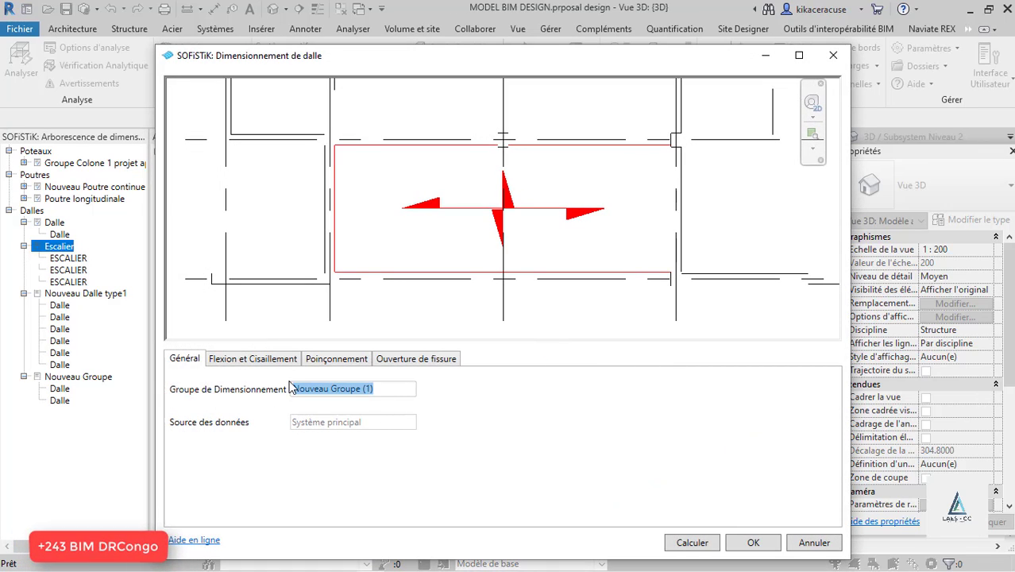
Name the slab design group "Ramp design" and calculate it.
type("Rampe d")
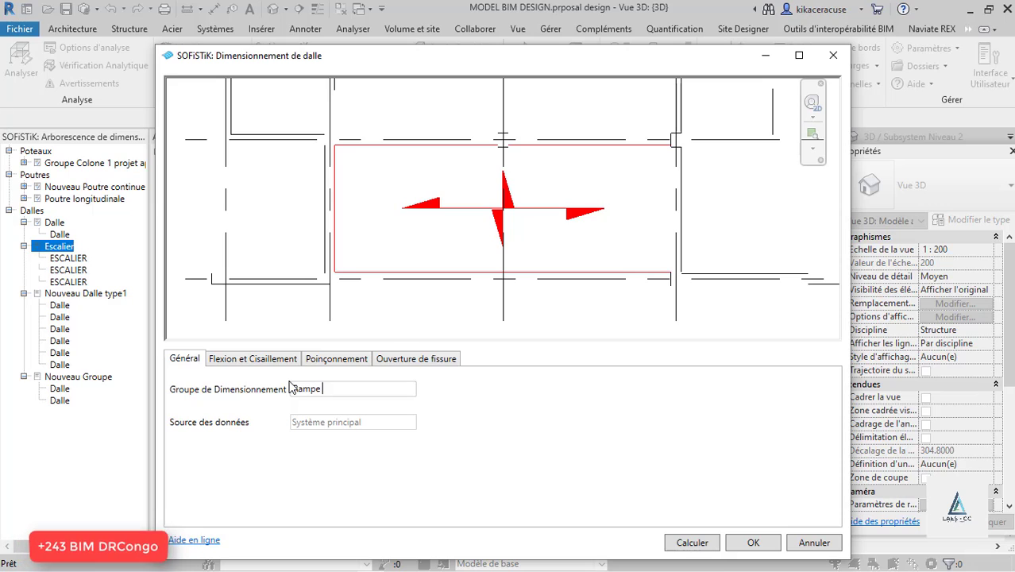
key("BackSpace")
key("BackSpace")
key("BackSpace")
type("design")
left_click(675, 545)
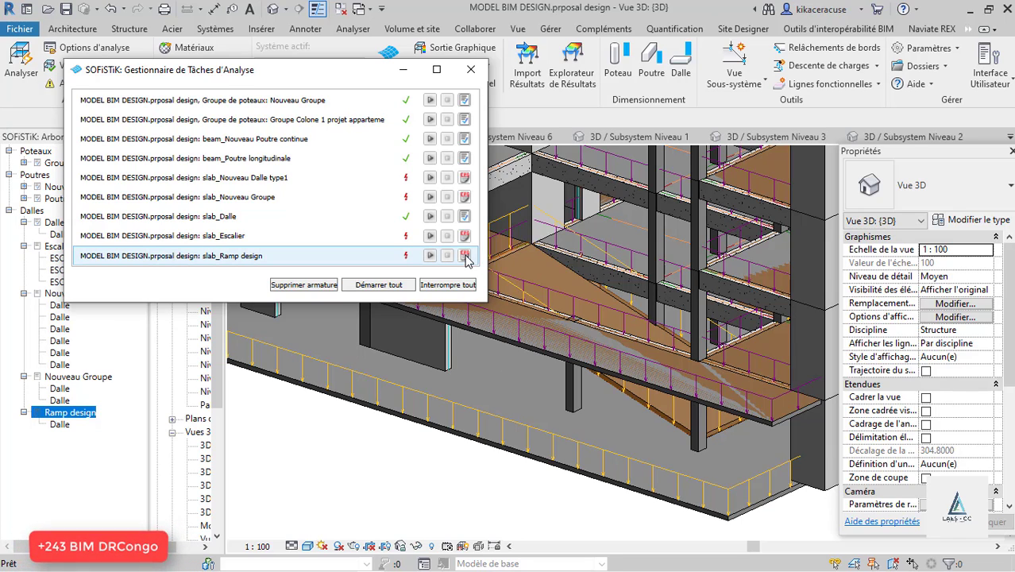
Open the slab_Ramp design report and review its material, load case and reinforcement parameter tables.
left_click(464, 256)
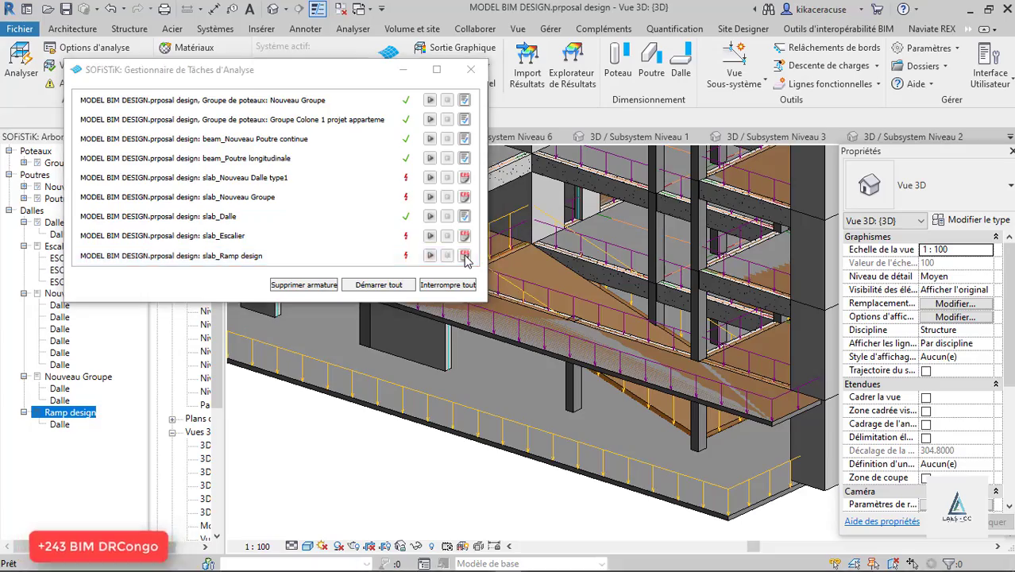
scroll(467, 262, "down", 20)
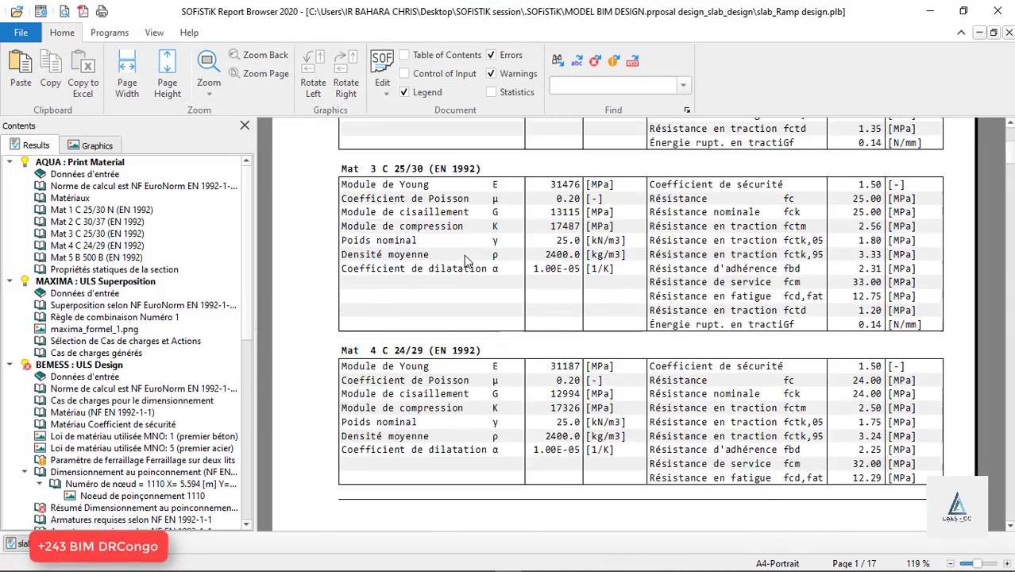
scroll(470, 259, "down", 5)
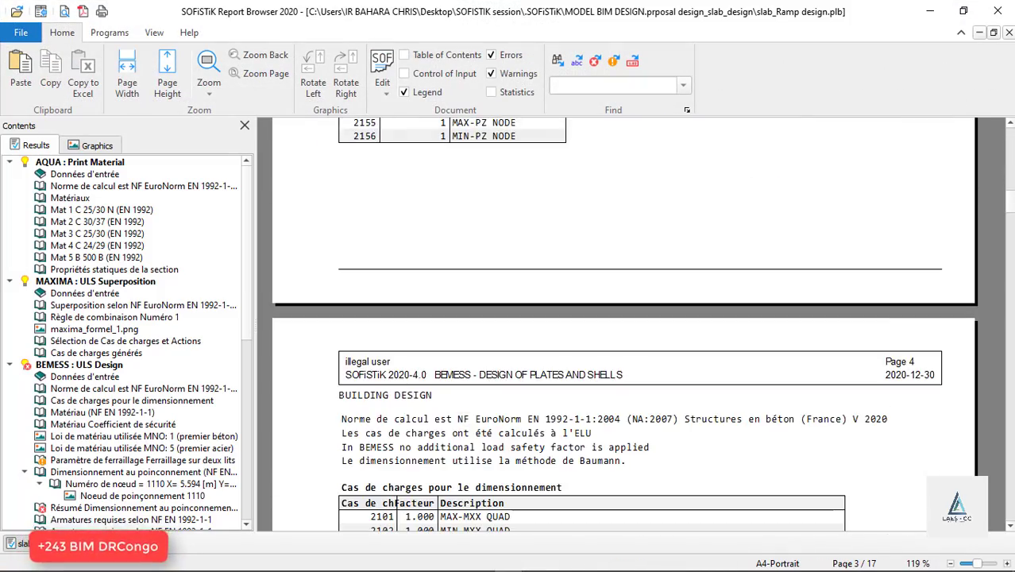
left_click(1007, 248)
left_click_drag(1007, 248, 1011, 357)
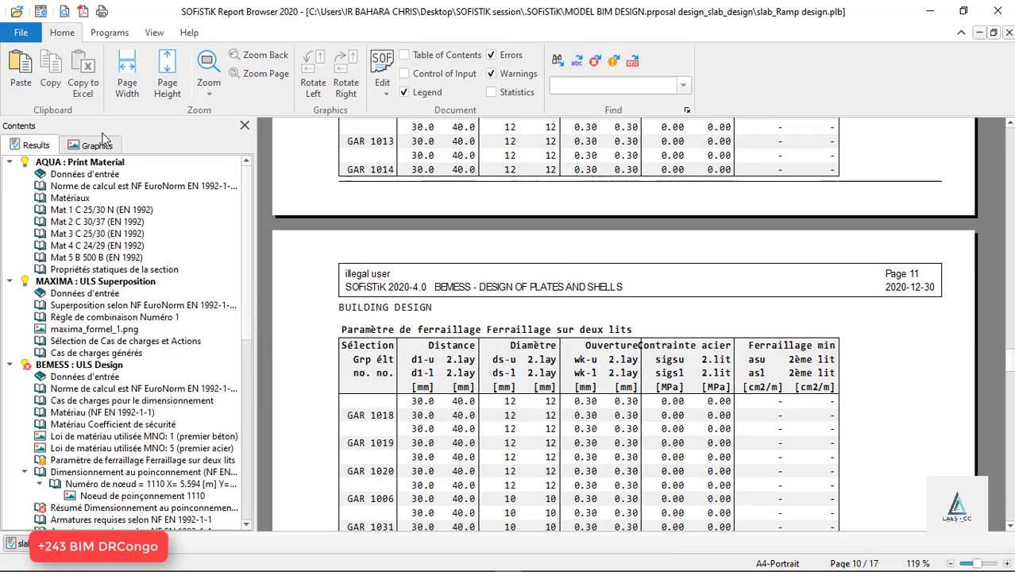
Export the ramp slab design report as a DOCX file named slab_Ramp design and open the exported document in Word.
left_click(22, 35)
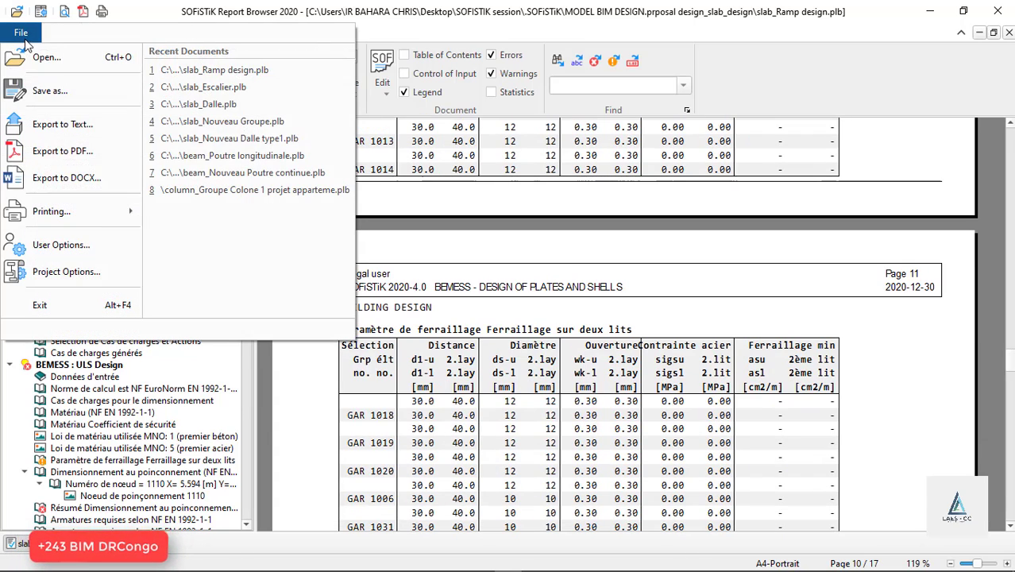
left_click(63, 178)
left_click(527, 391)
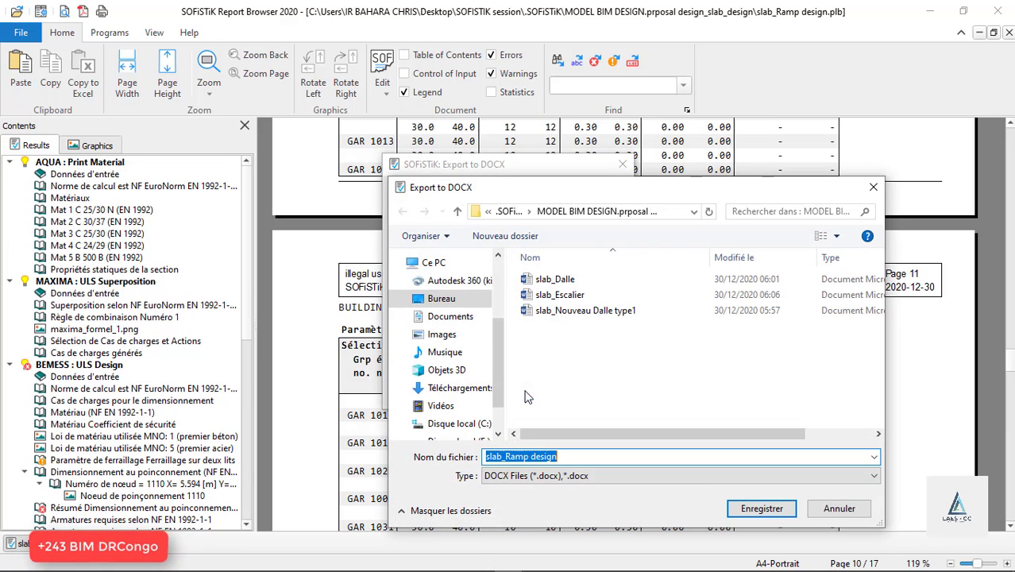
left_click(760, 506)
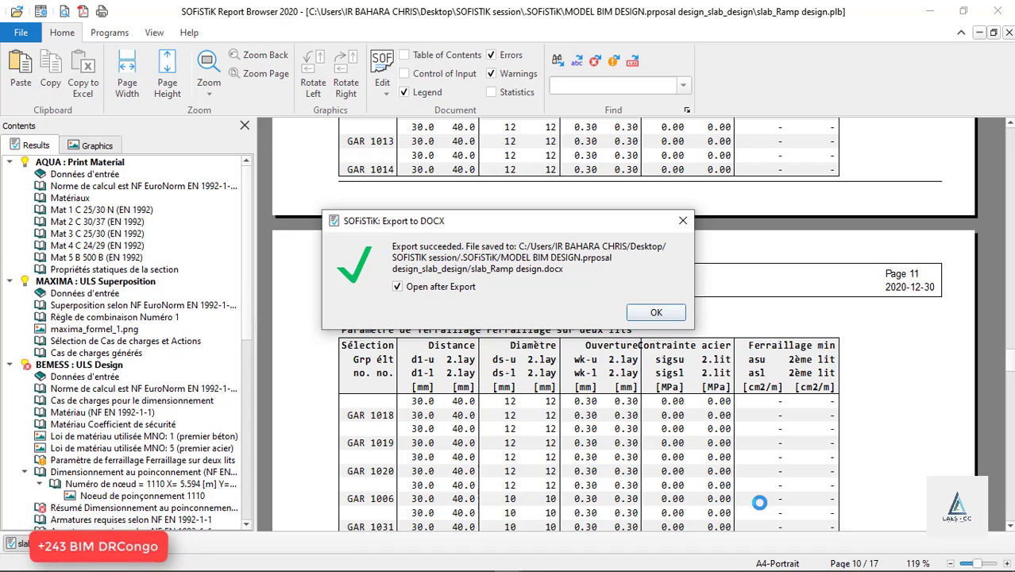
left_click(659, 314)
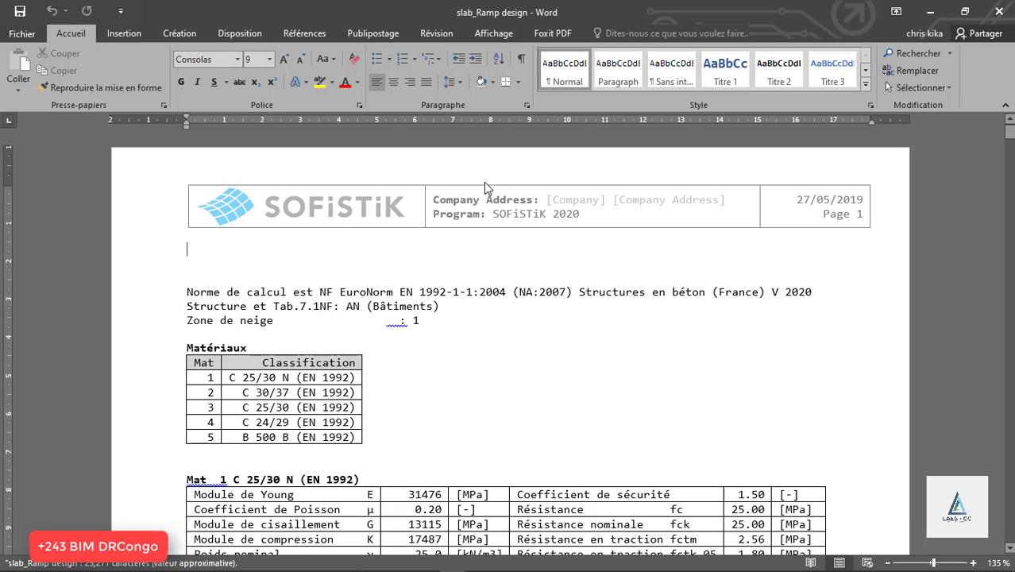
Close the exported Word document, return to the Report Browser and include a table of contents in the ramp design report.
left_click(1005, 5)
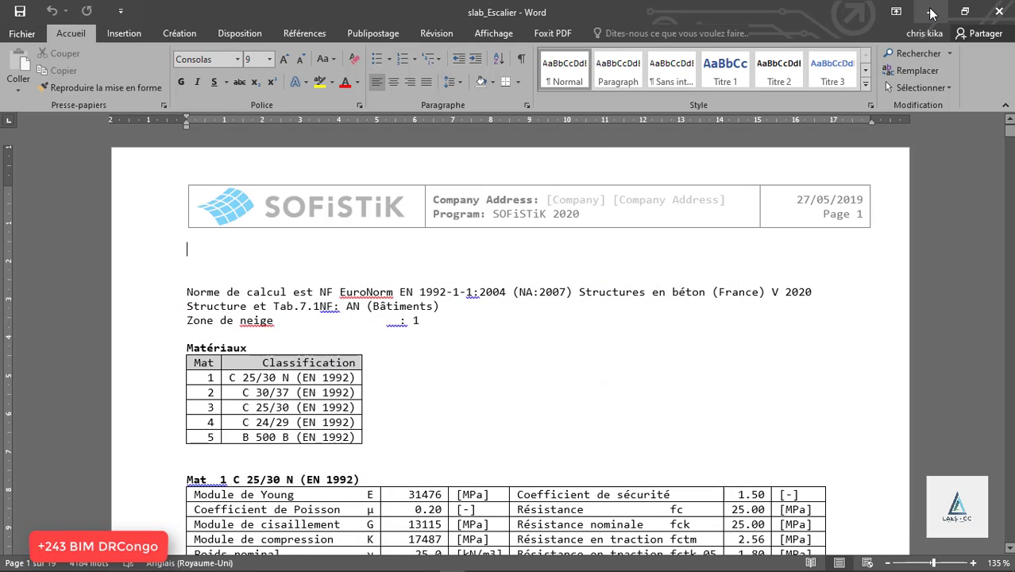
left_click(932, 11)
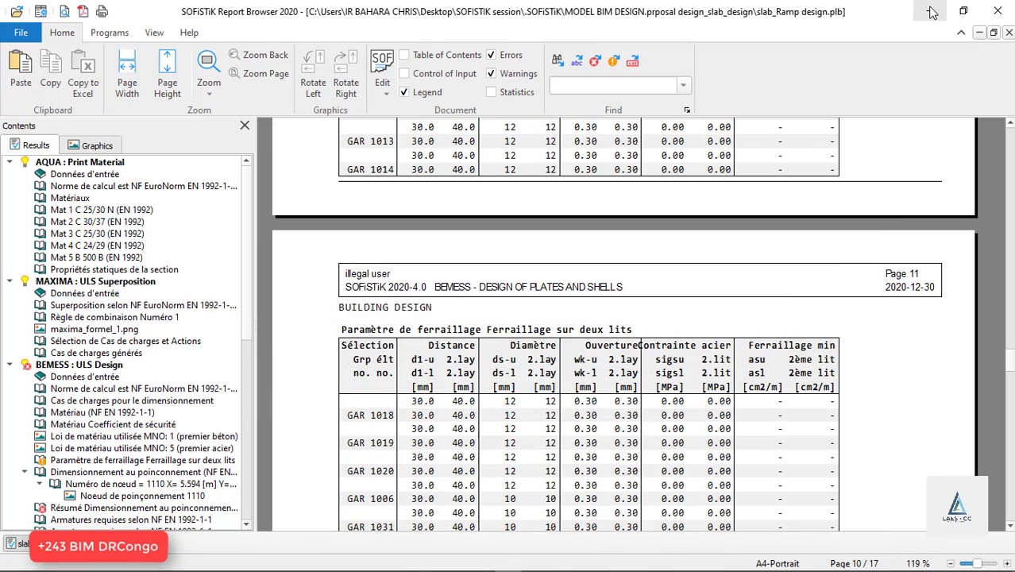
left_click(422, 57)
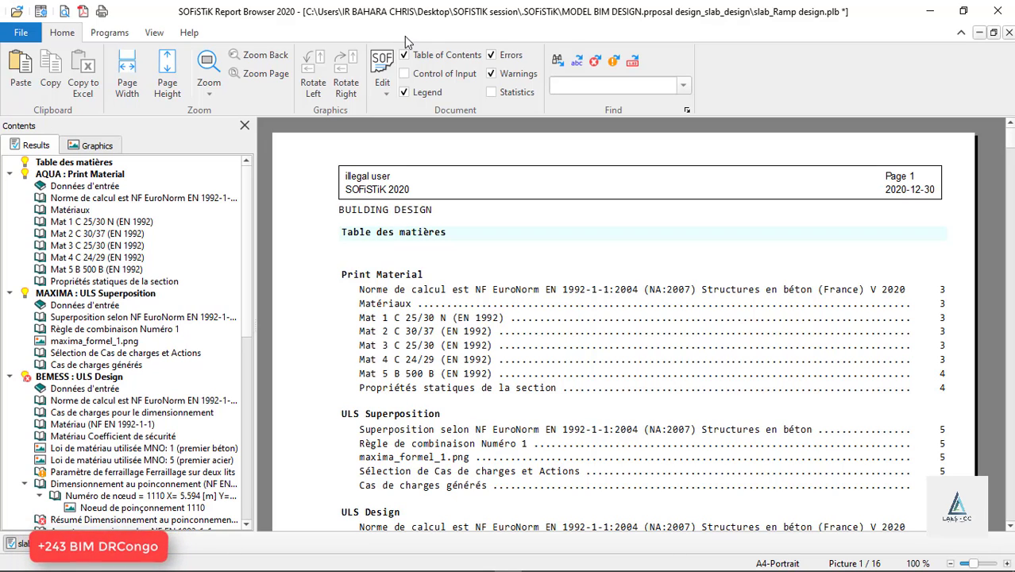
Return to the Revit model and close the SOFiSTiK analysis task manager to view the building in 3D.
left_click(931, 14)
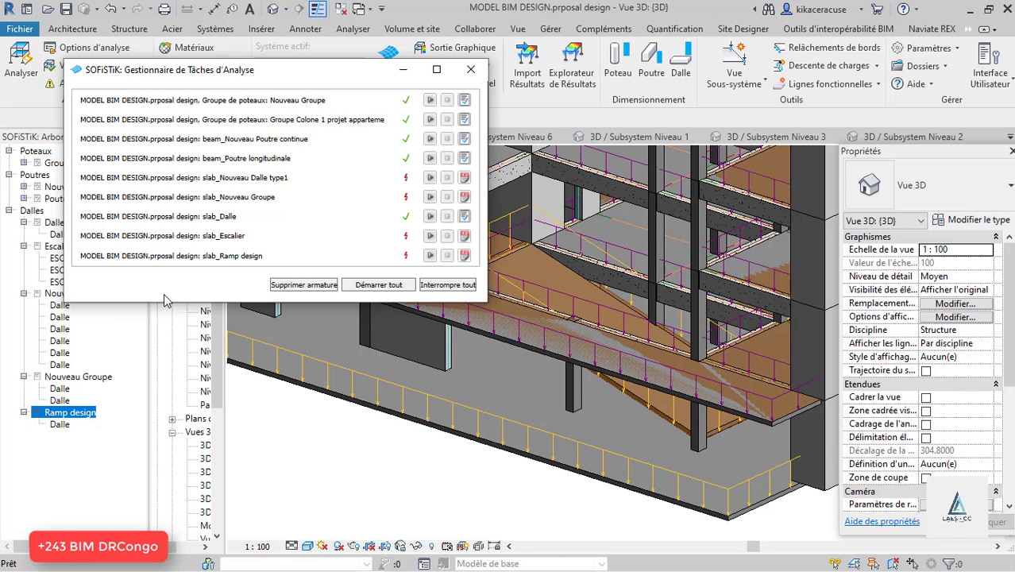
left_click(471, 69)
scroll(479, 338, "down", 6)
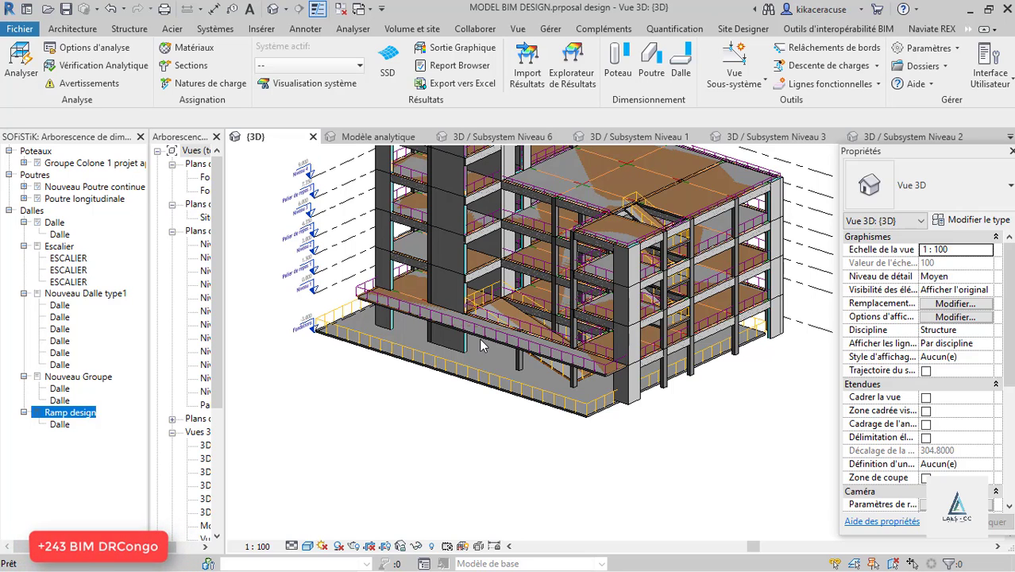
Switch to the SOFISTIK ANALYSIS AND DESIGN OVERVIEW presentation in PowerPoint and show the presenter's profile on slide 2.
left_click(989, 9)
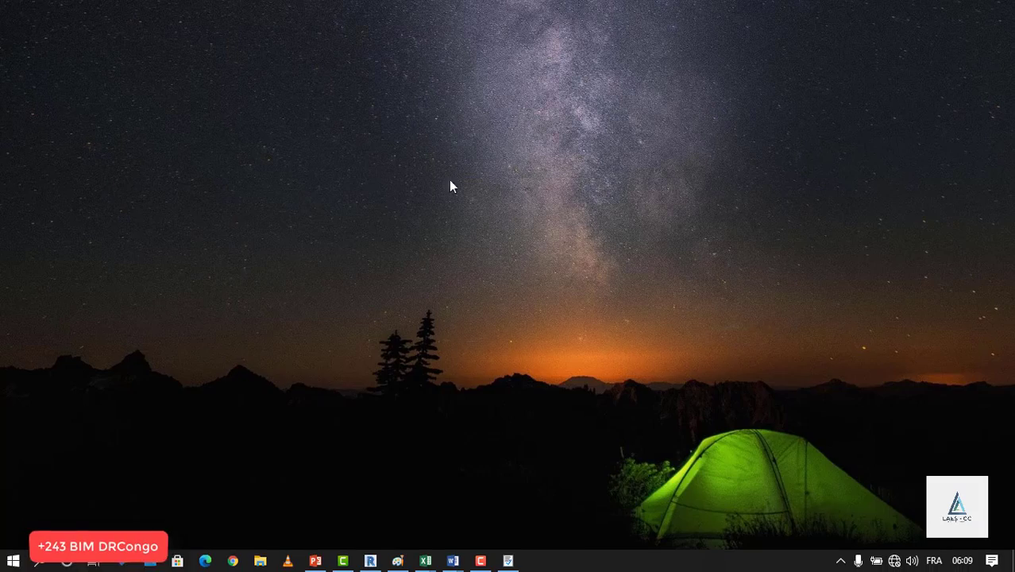
left_click(315, 561)
scroll(101, 315, "up", 3)
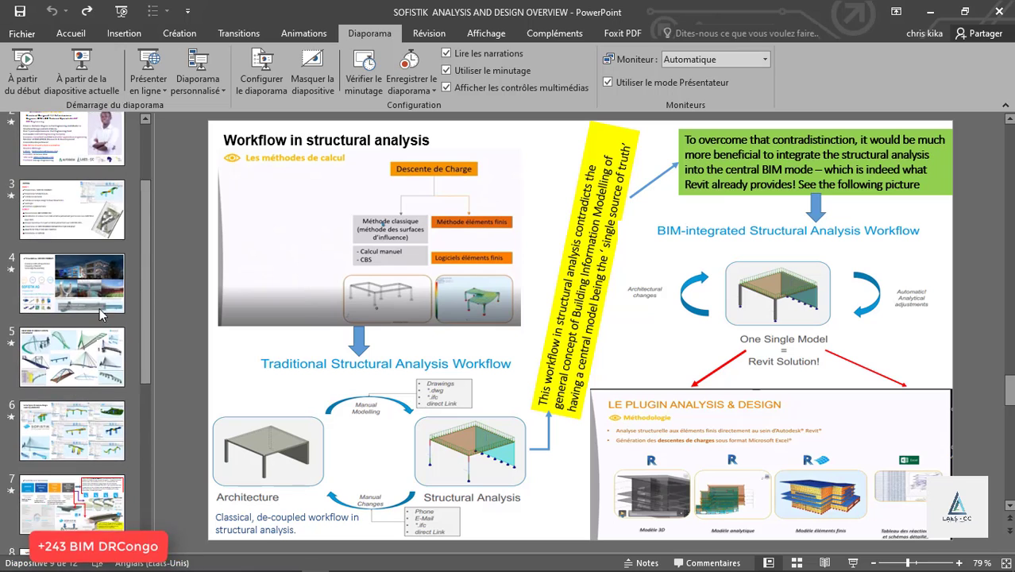
scroll(87, 286, "up", 2)
left_click(68, 239)
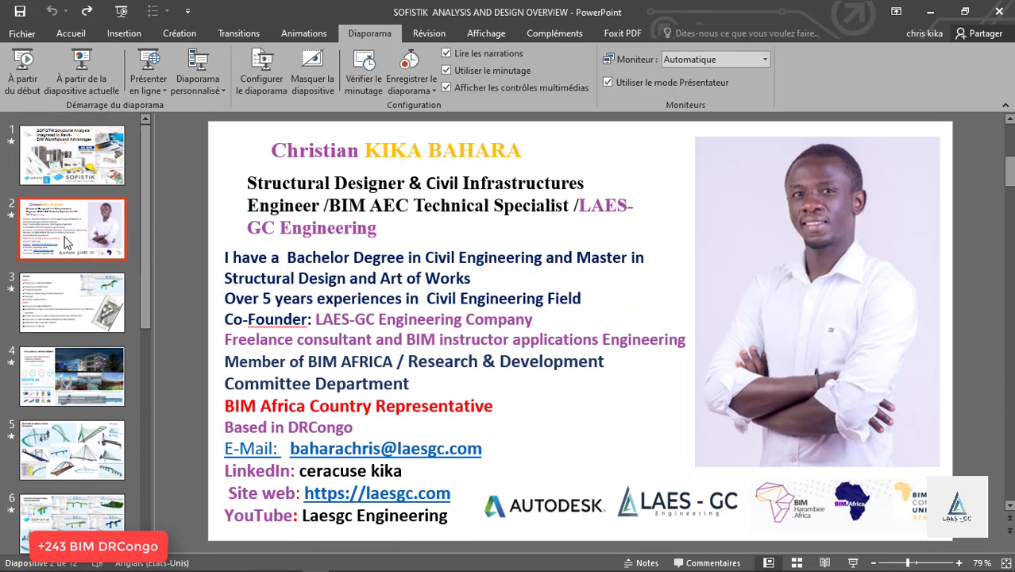